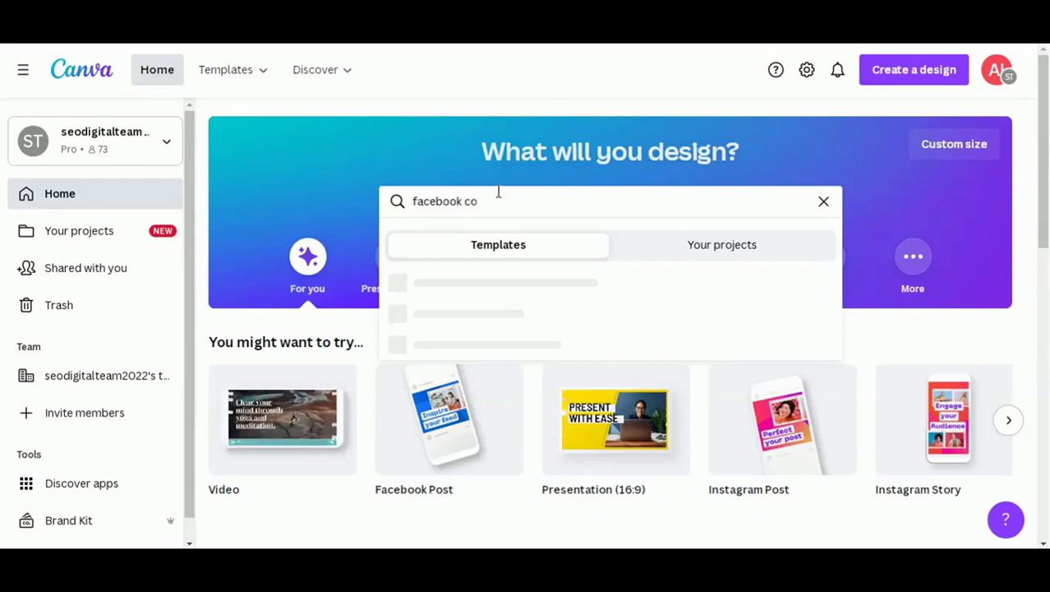
Search the templates for "facebook cover" and create a blank Facebook Cover design.
{"action": "type", "text": "ver"}
{"action": "key", "text": "Return"}
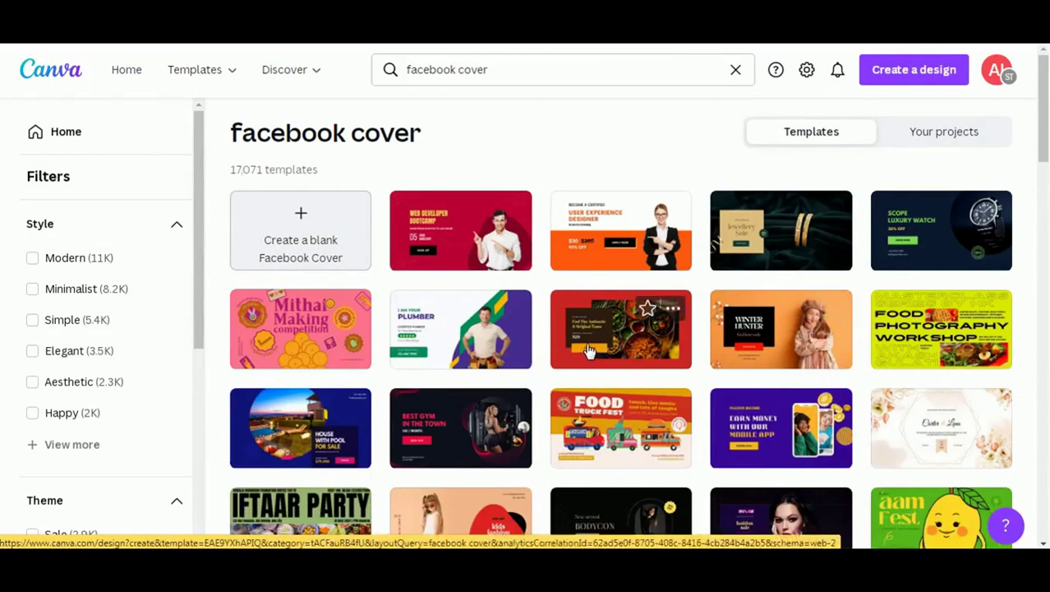
{"action": "left_click", "coordinate": [290, 222]}
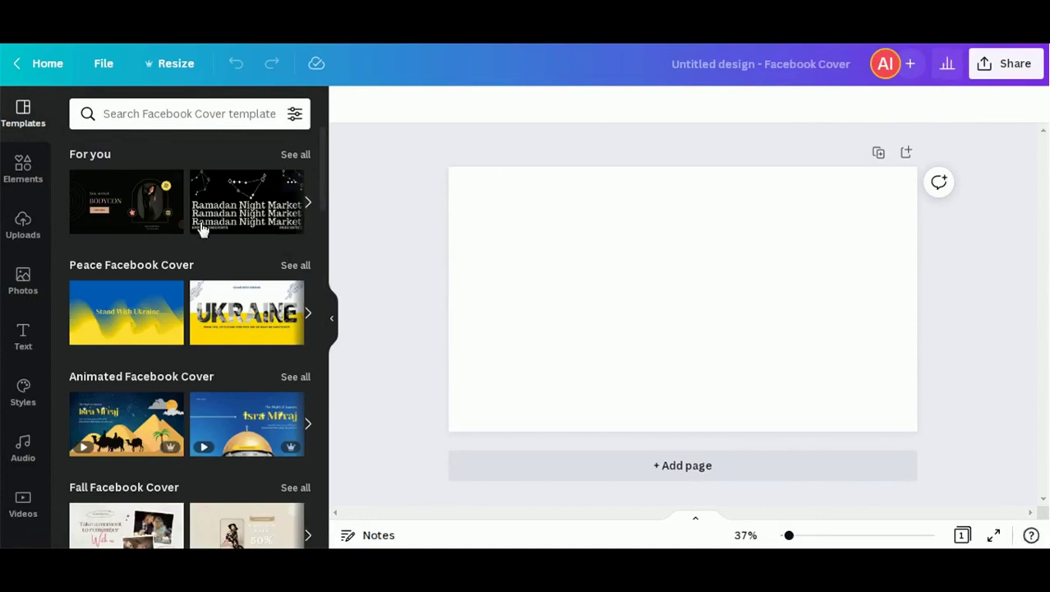
{"action": "scroll", "coordinate": [203, 229], "scroll_direction": "down", "scroll_amount": 2}
{"action": "scroll", "coordinate": [203, 221], "scroll_direction": "down", "scroll_amount": 2}
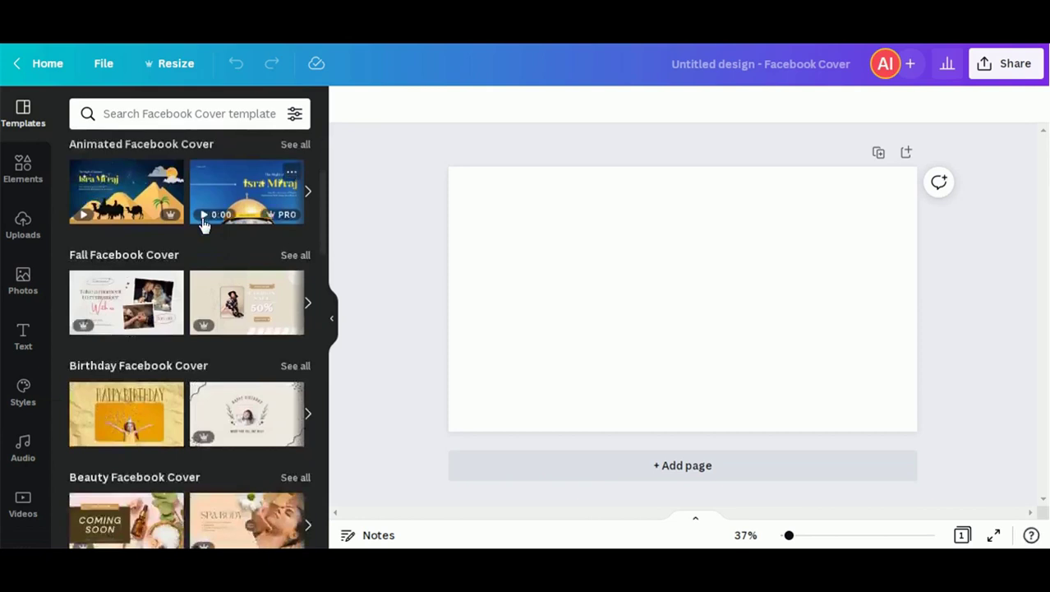
{"action": "scroll", "coordinate": [204, 224], "scroll_direction": "down", "scroll_amount": 5}
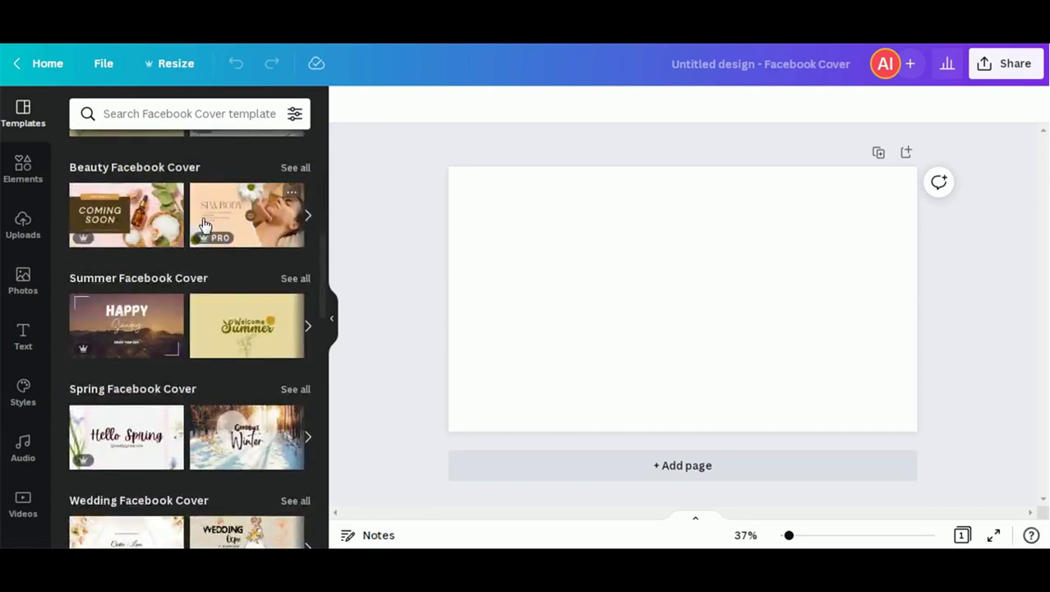
{"action": "scroll", "coordinate": [204, 223], "scroll_direction": "down", "scroll_amount": 5}
Set the blank page's background to a custom bright golden yellow.
{"action": "left_click", "coordinate": [682, 247]}
{"action": "left_click", "coordinate": [347, 104]}
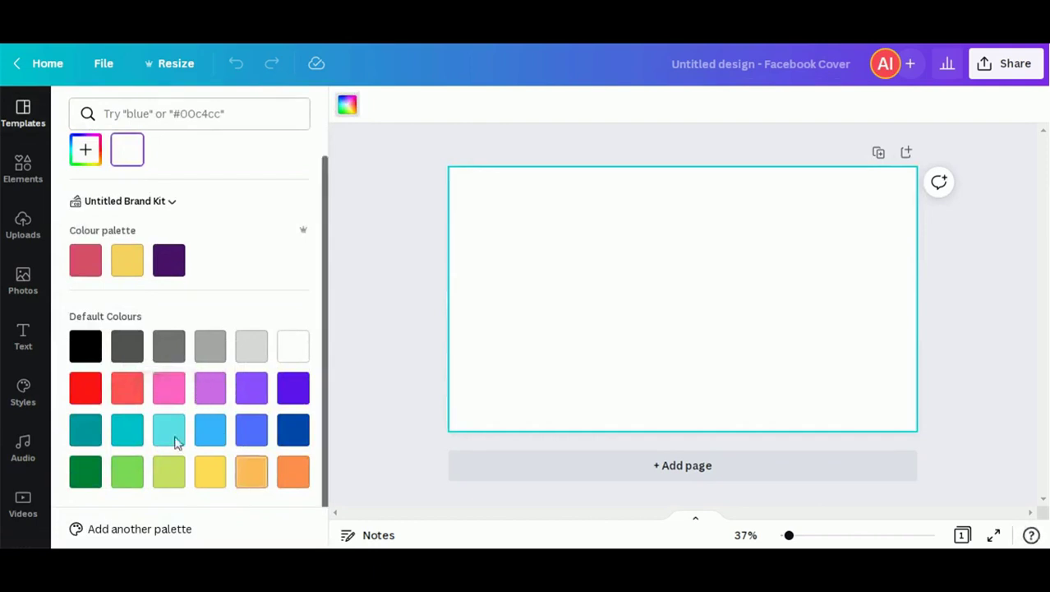
{"action": "left_click", "coordinate": [85, 150]}
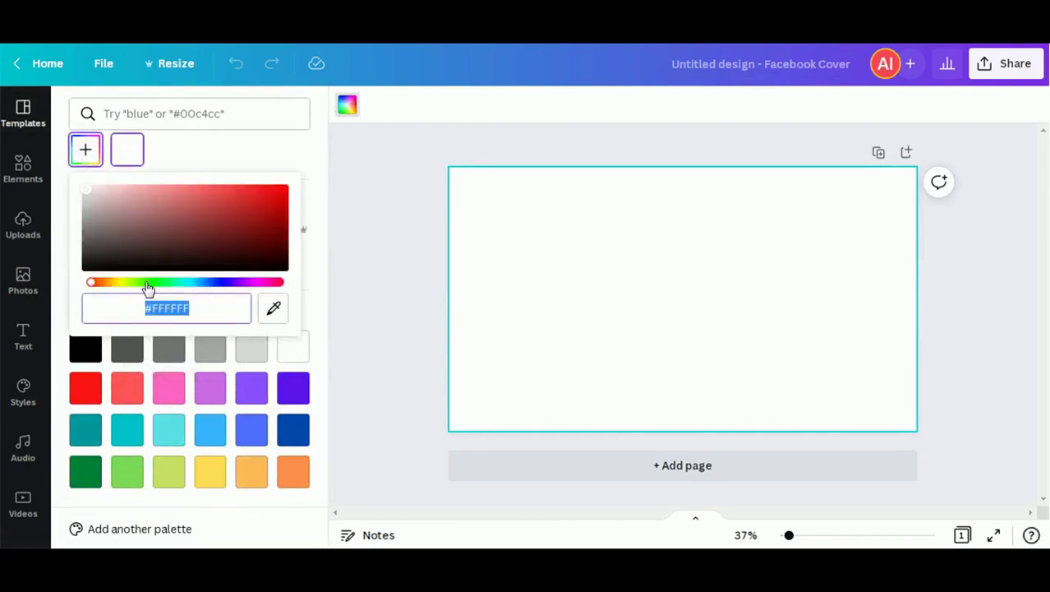
{"action": "left_click", "coordinate": [120, 284]}
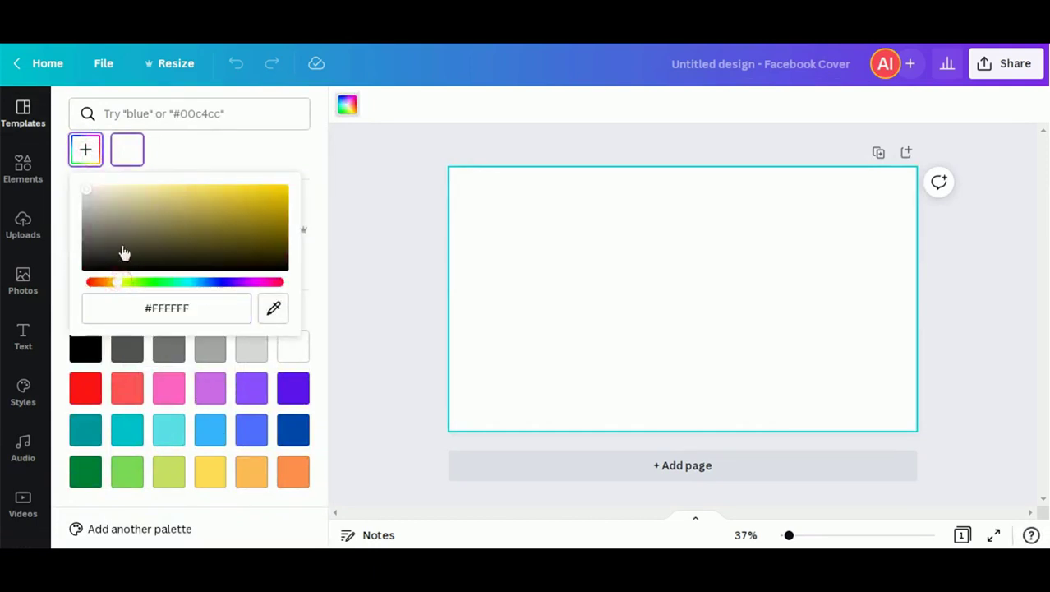
{"action": "left_click", "coordinate": [246, 188]}
{"action": "left_click", "coordinate": [261, 136]}
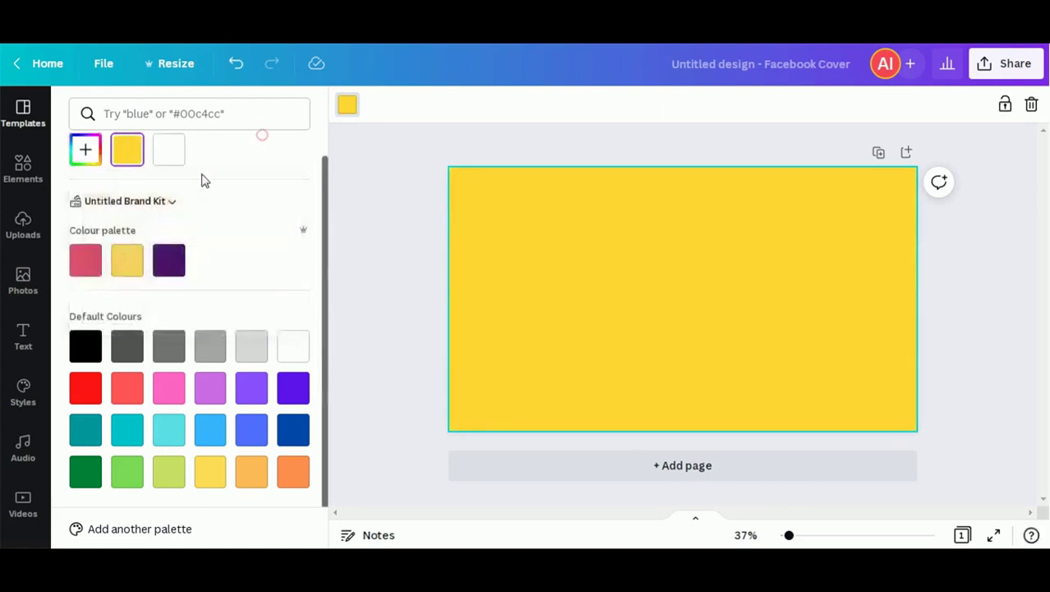
Try the recently used yellow-orange gradient photo as the page background and undo it.
{"action": "left_click", "coordinate": [25, 281]}
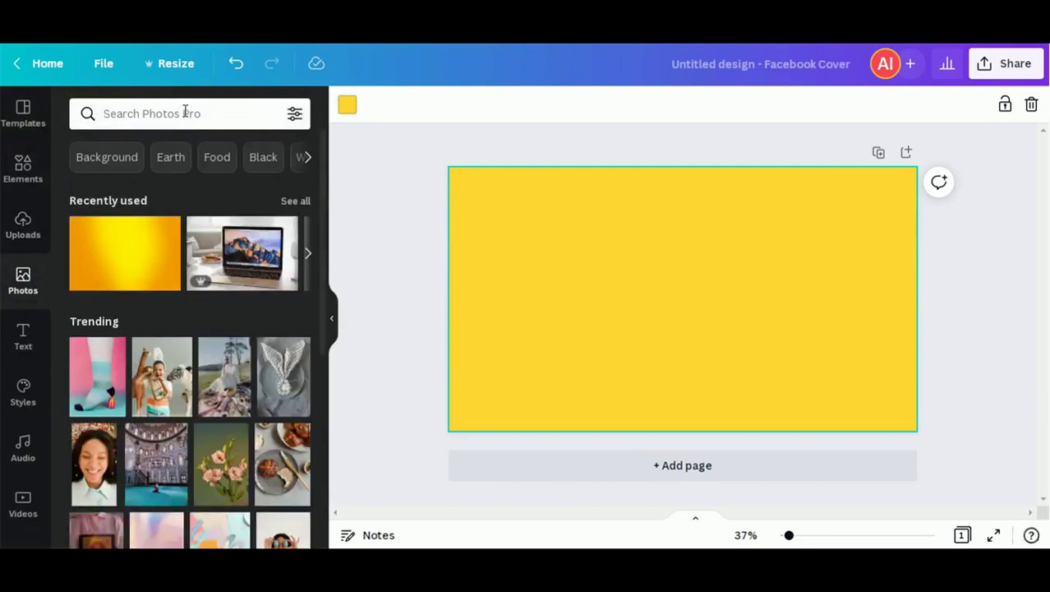
{"action": "left_click", "coordinate": [107, 269]}
{"action": "left_click_drag", "start_coordinate": [126, 266], "coordinate": [463, 327]}
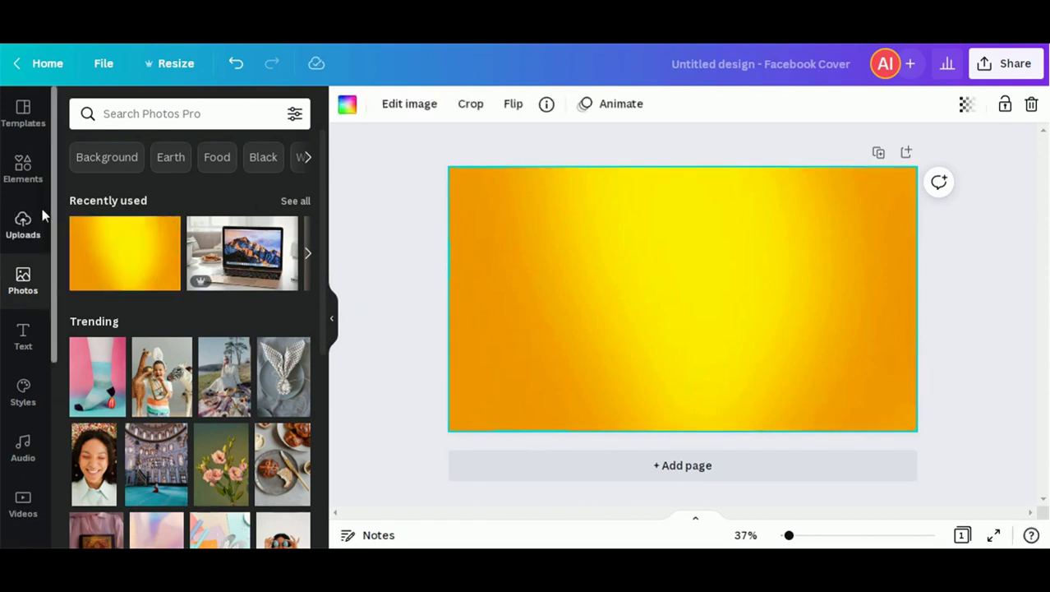
{"action": "left_click", "coordinate": [188, 112]}
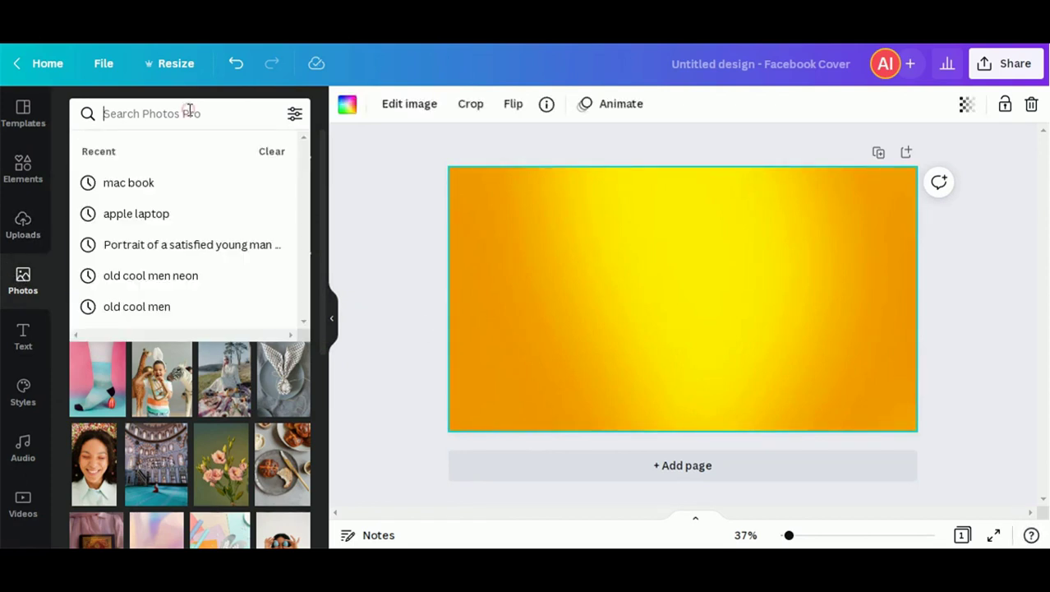
{"action": "left_click", "coordinate": [406, 292]}
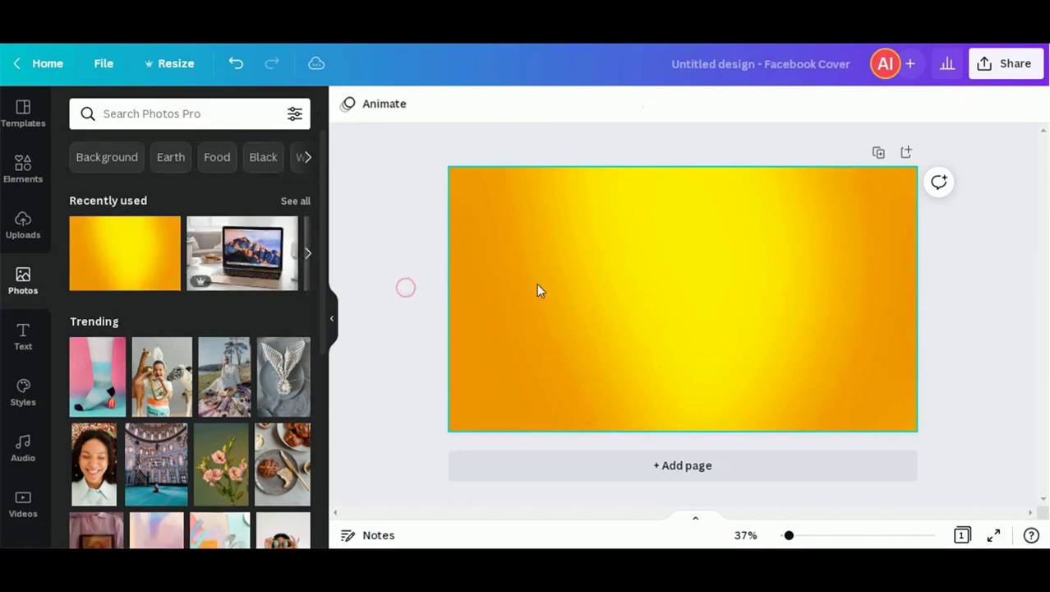
{"action": "key", "text": "ctrl+z"}
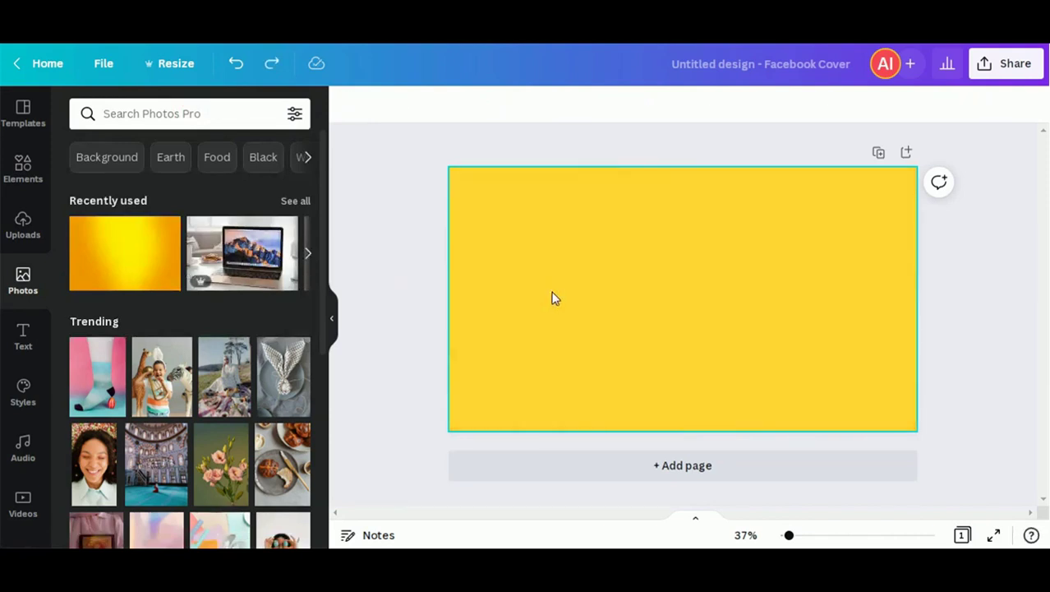
Search the photos for "boss lady" and add the picture of the woman in a red suit to the page.
{"action": "left_click", "coordinate": [186, 110]}
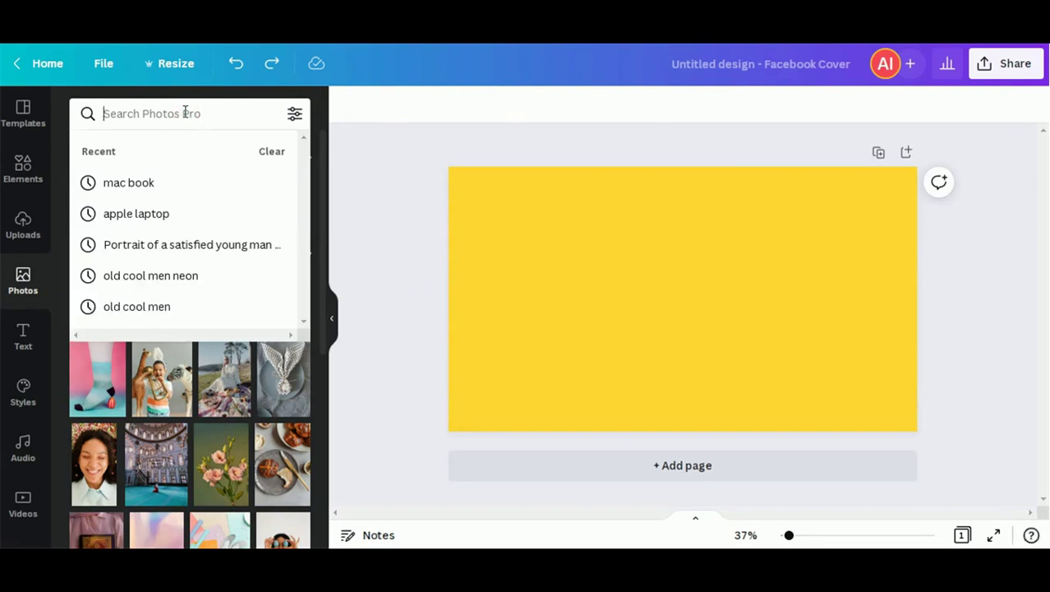
{"action": "type", "text": "boss lady"}
{"action": "key", "text": "Return"}
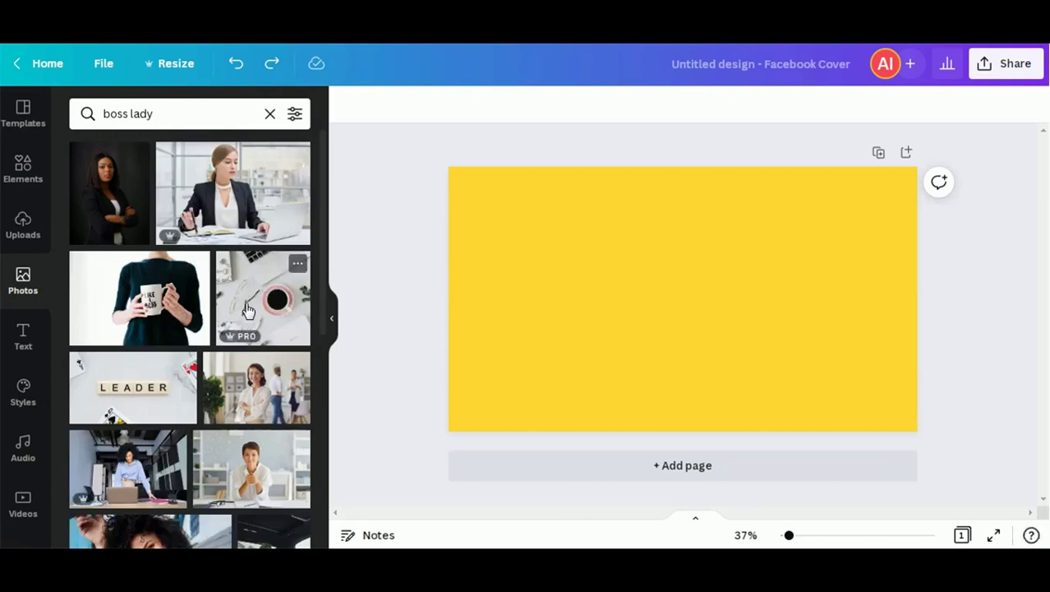
{"action": "scroll", "coordinate": [248, 309], "scroll_direction": "down", "scroll_amount": 5}
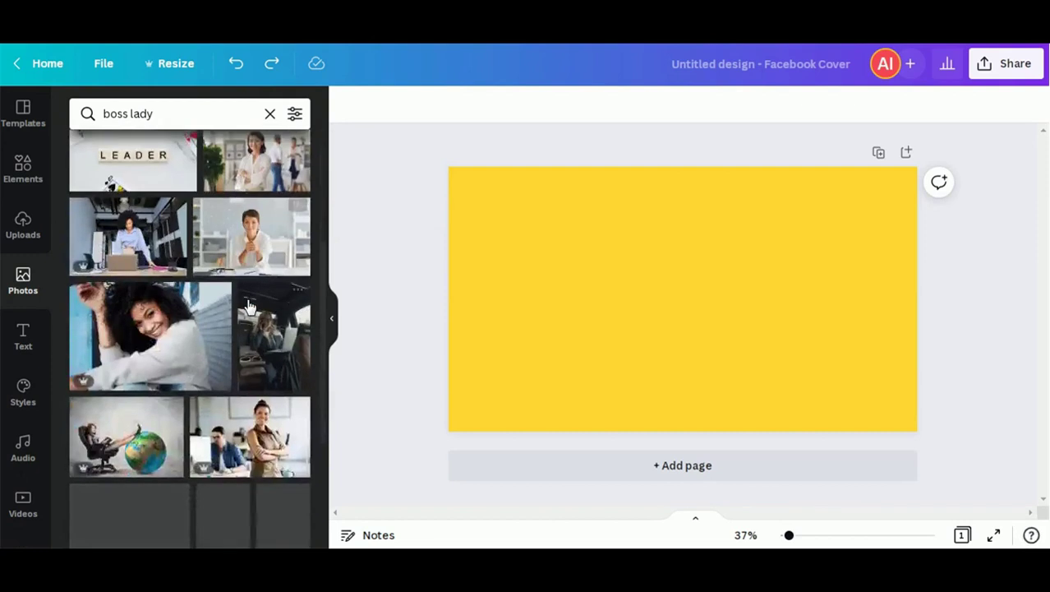
{"action": "scroll", "coordinate": [248, 306], "scroll_direction": "down", "scroll_amount": 4}
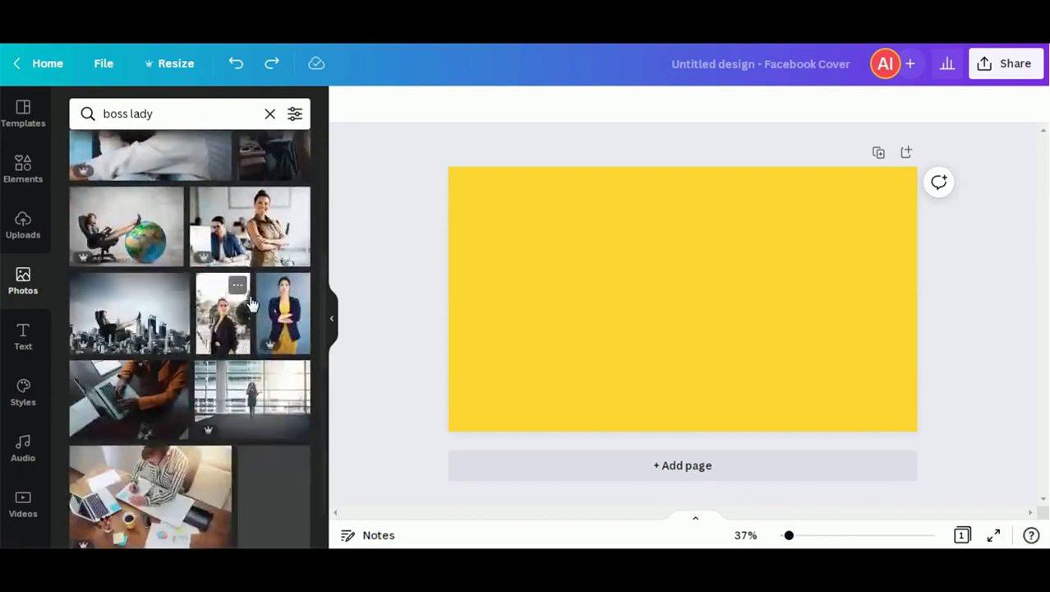
{"action": "scroll", "coordinate": [253, 295], "scroll_direction": "down", "scroll_amount": 5}
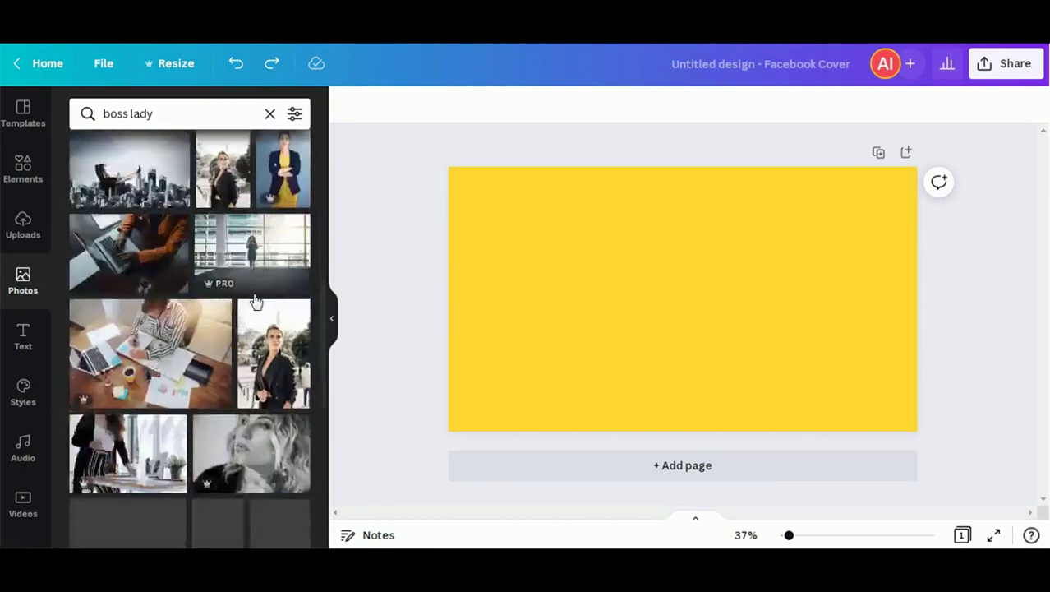
{"action": "scroll", "coordinate": [255, 301], "scroll_direction": "down", "scroll_amount": 3}
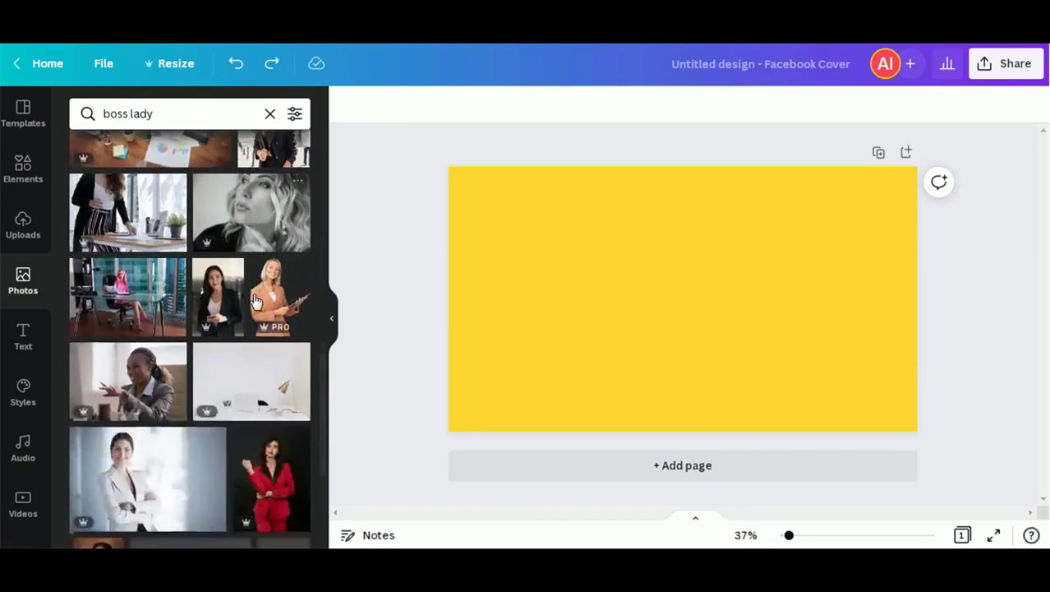
{"action": "scroll", "coordinate": [255, 301], "scroll_direction": "down", "scroll_amount": 3}
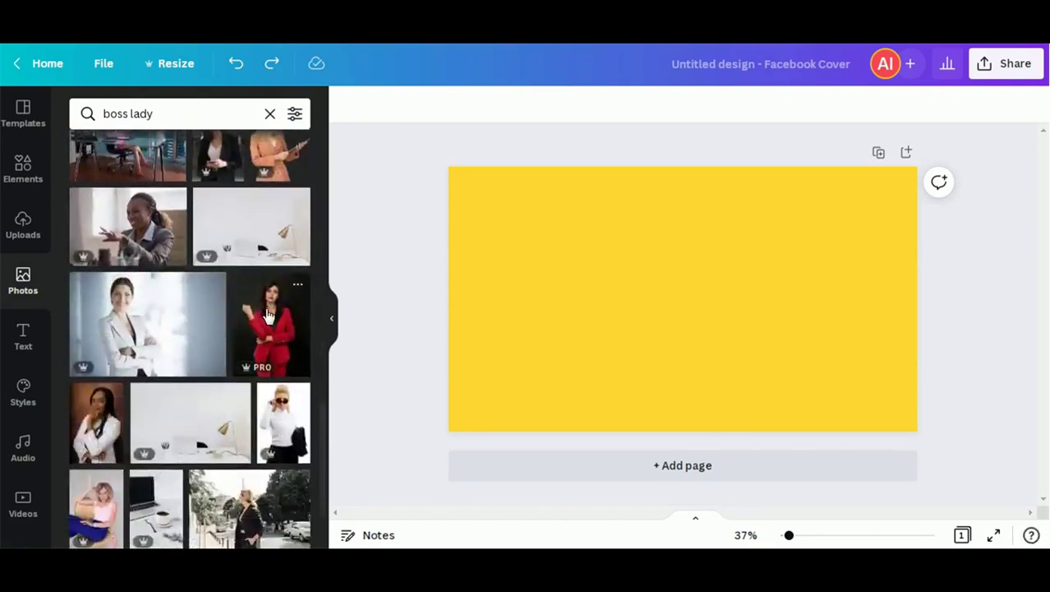
{"action": "left_click", "coordinate": [268, 314]}
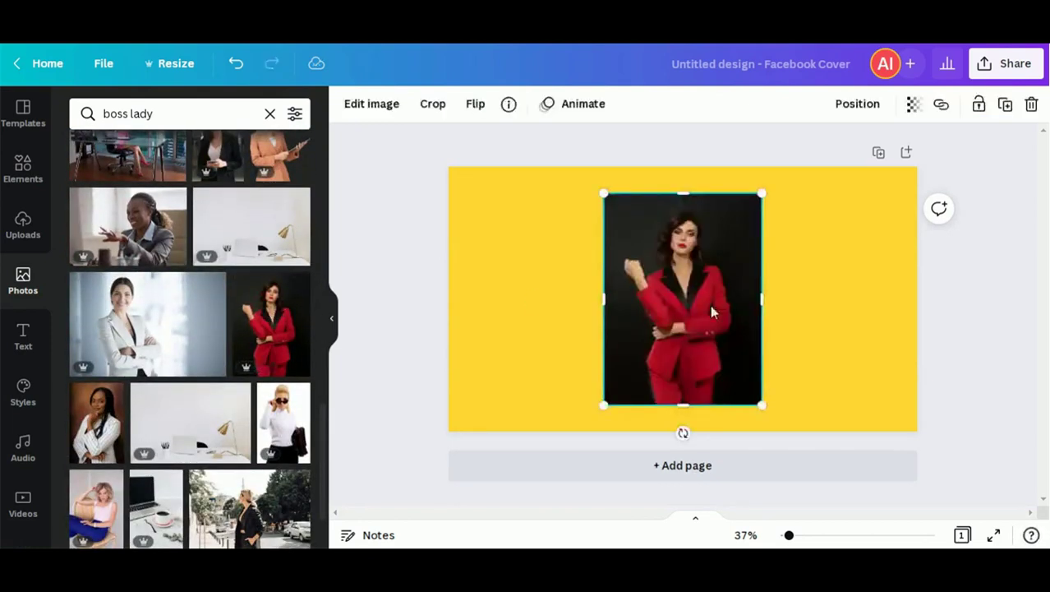
Remove the dark background from the red-suit woman's photo with the Background Remover and apply the result.
{"action": "left_click", "coordinate": [360, 106]}
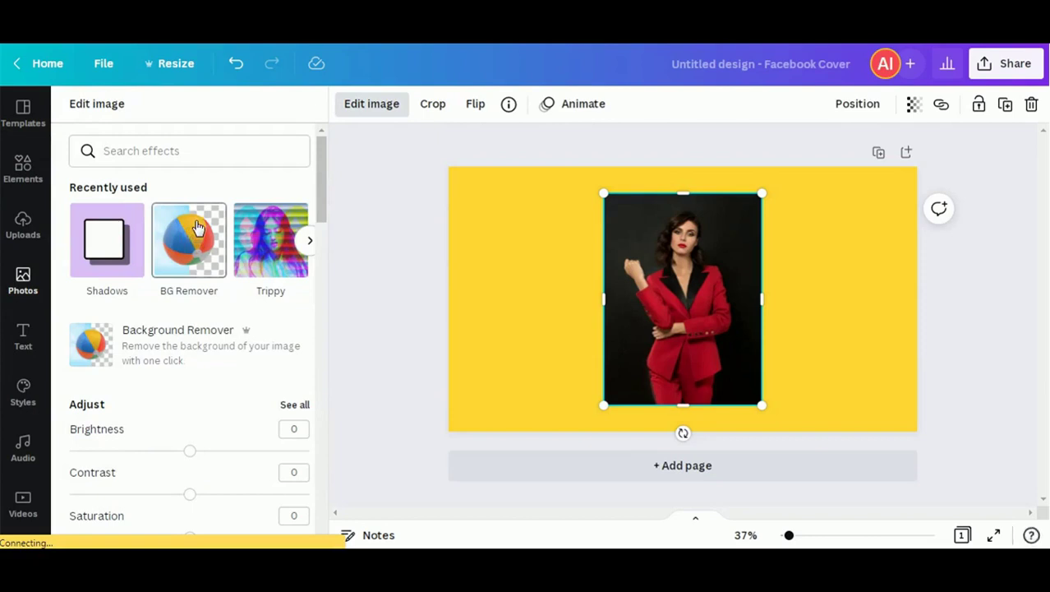
{"action": "left_click", "coordinate": [196, 227]}
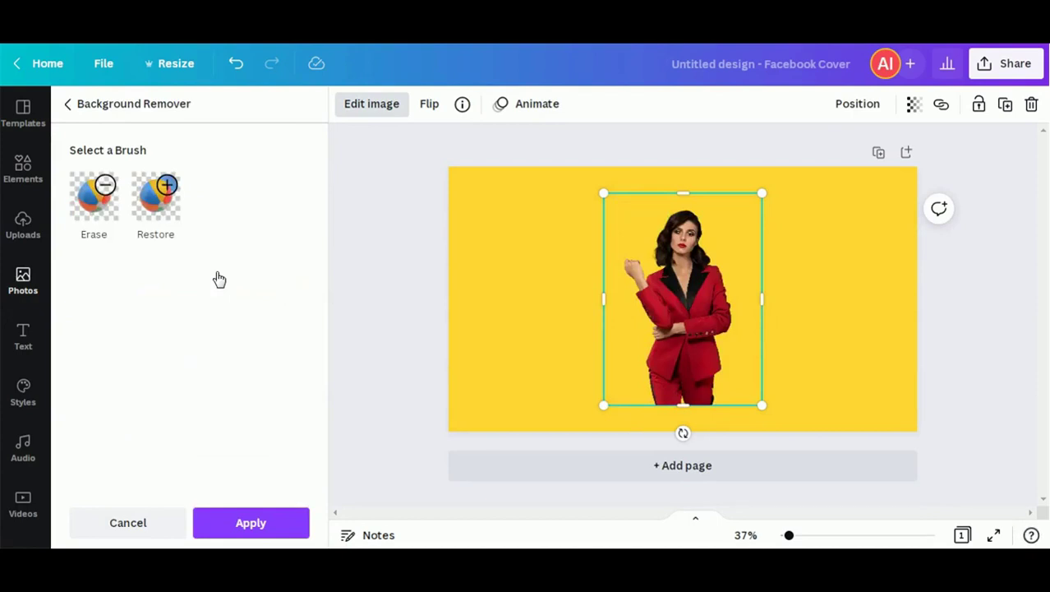
{"action": "left_click", "coordinate": [247, 523]}
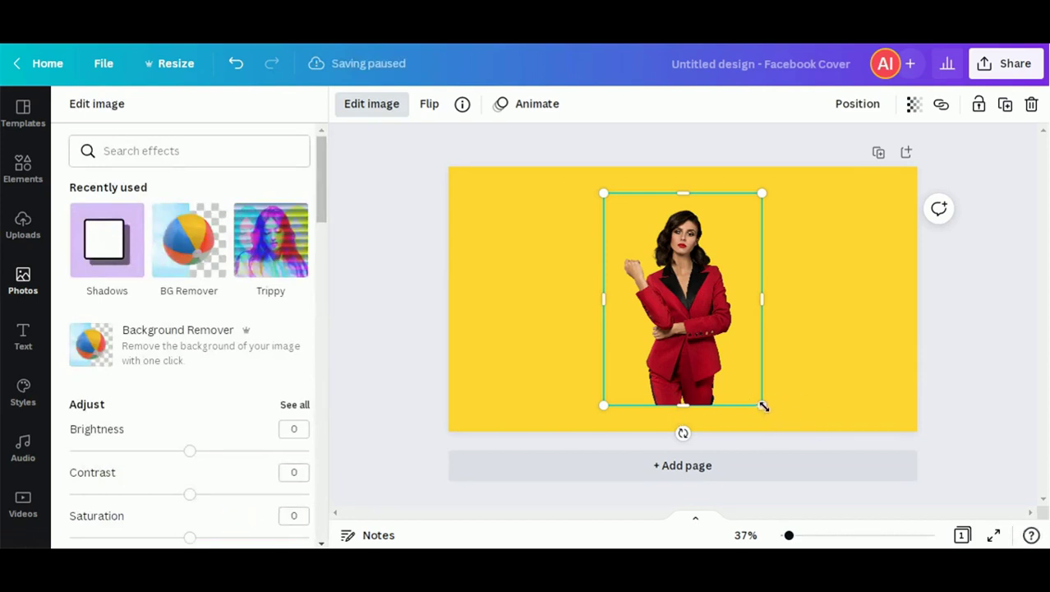
{"action": "left_click", "coordinate": [486, 352]}
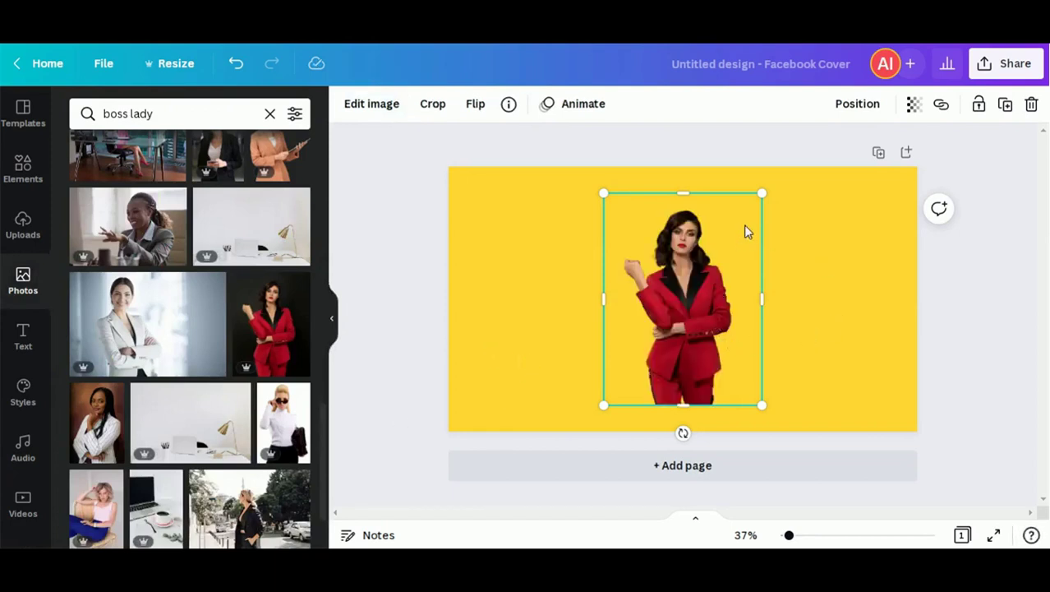
Enlarge the cut-out woman and place her on the right side of the cover, reaching the page's lower edge.
{"action": "left_click_drag", "start_coordinate": [789, 185], "coordinate": [837, 172]}
{"action": "left_click_drag", "start_coordinate": [774, 283], "coordinate": [850, 332]}
{"action": "left_click_drag", "start_coordinate": [732, 202], "coordinate": [689, 184]}
{"action": "left_click_drag", "start_coordinate": [864, 357], "coordinate": [869, 354]}
{"action": "left_click", "coordinate": [398, 309]}
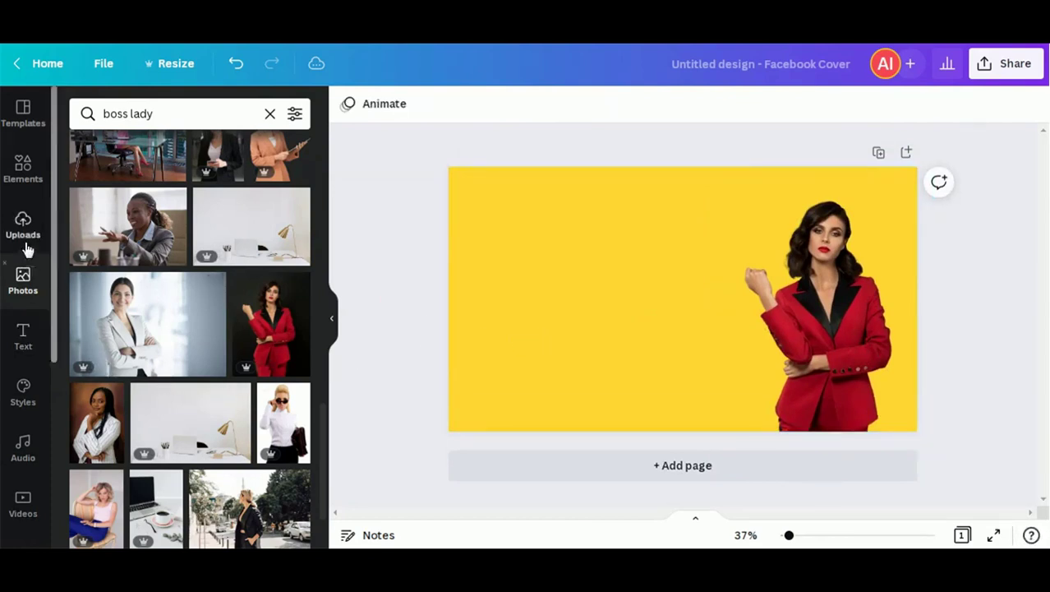
Add a blank second page and place a text box reading "Create Your Own Business" on page 1.
{"action": "left_click", "coordinate": [547, 472]}
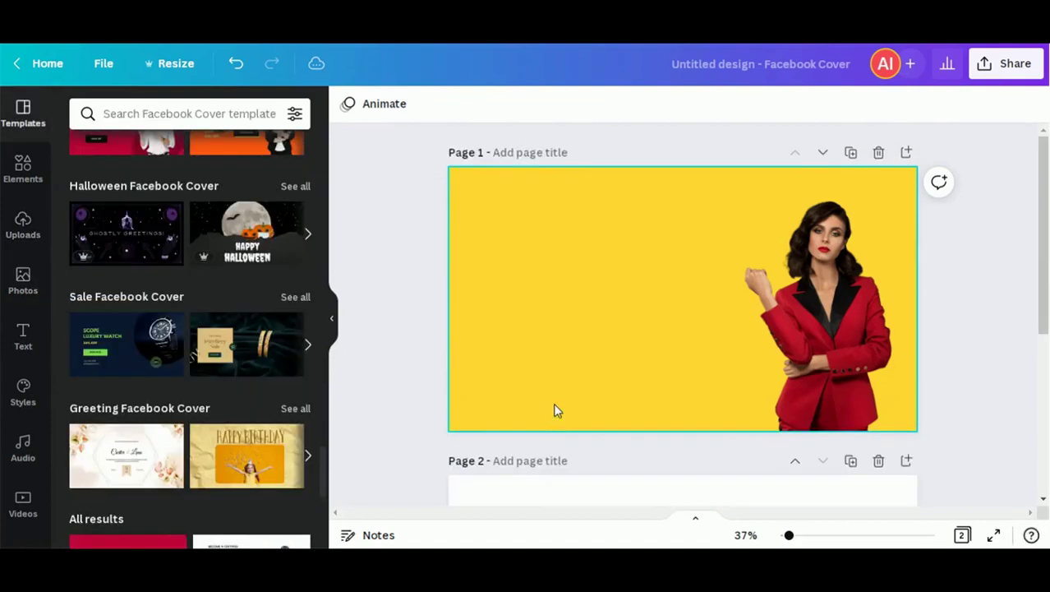
{"action": "left_click", "coordinate": [332, 319]}
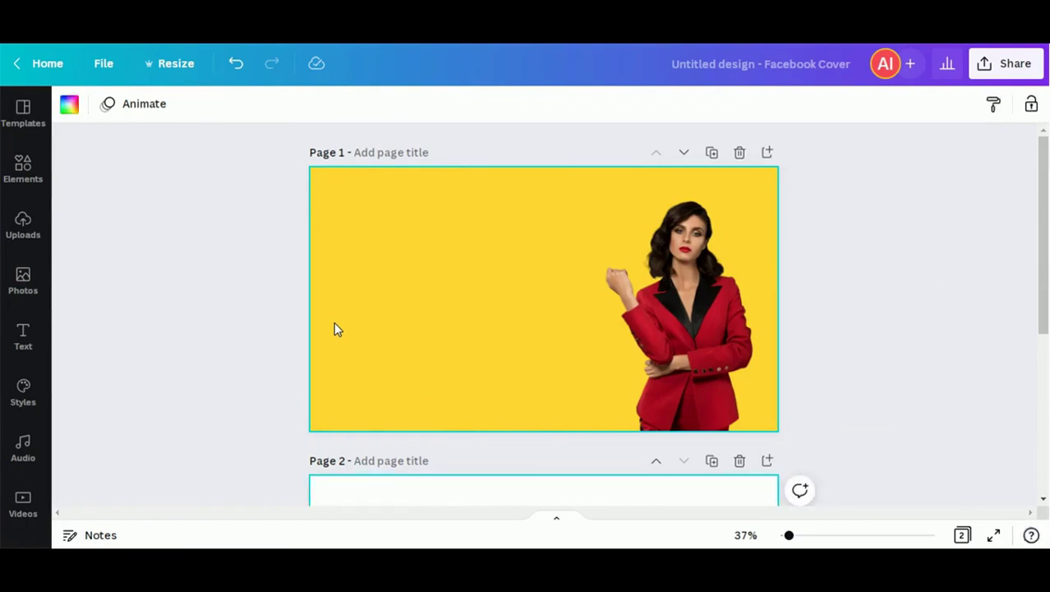
{"action": "key", "text": "t"}
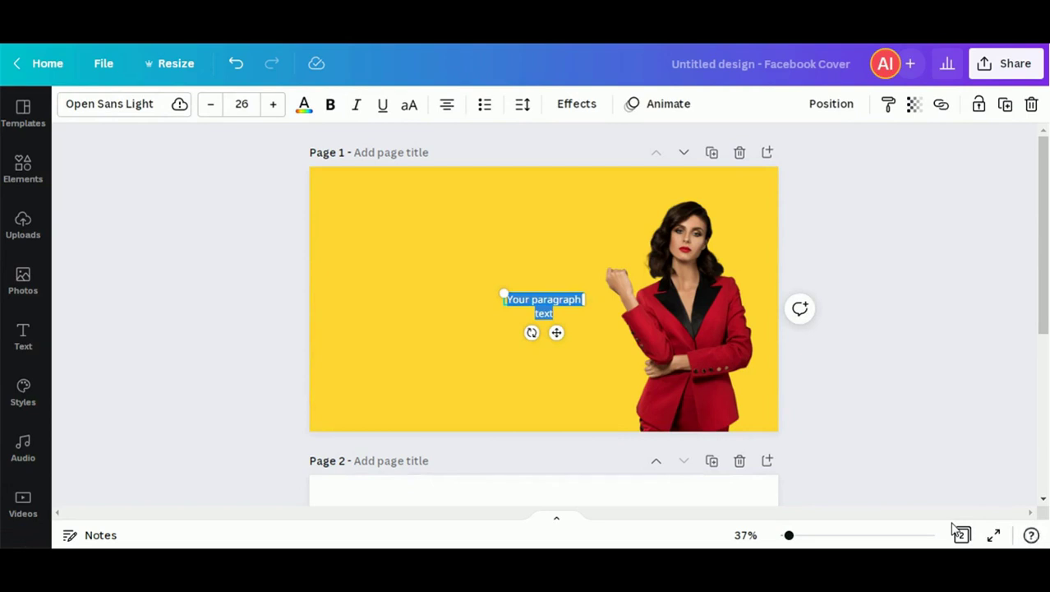
{"action": "type", "text": "Create Your C"}
{"action": "type", "text": "wn"}
{"action": "key", "text": "Return"}
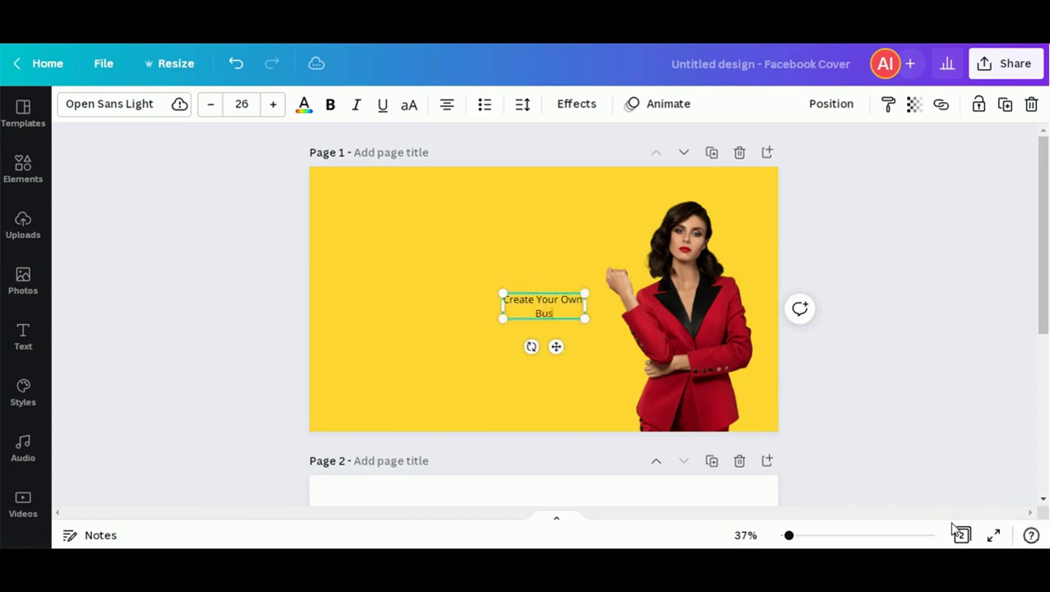
{"action": "type", "text": "Business"}
Add the "Graphic Design for Beginners" font combination to page 1 and move it to the left half of the cover.
{"action": "left_click", "coordinate": [23, 337]}
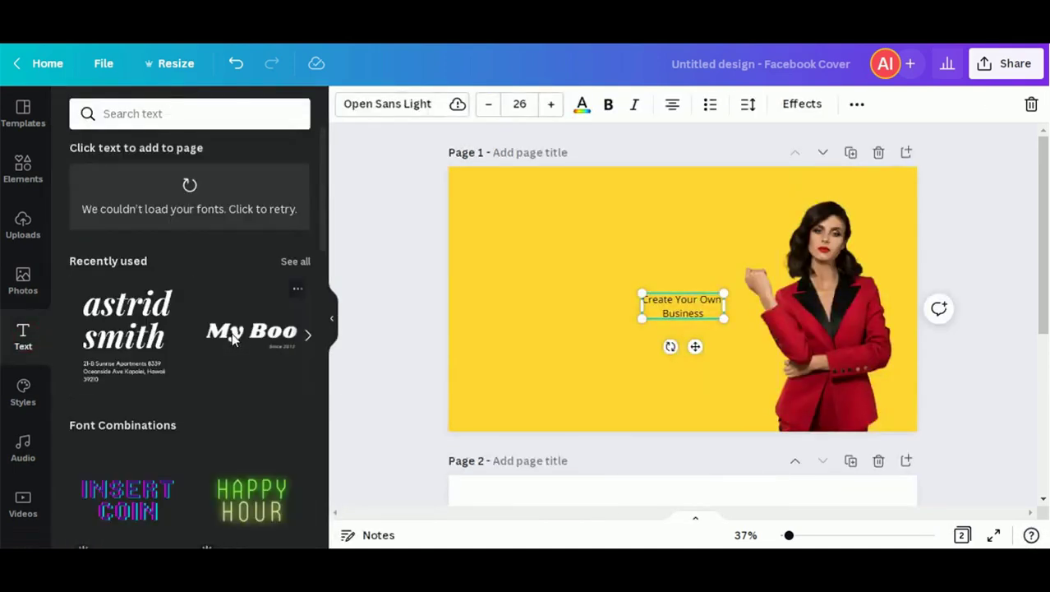
{"action": "scroll", "coordinate": [232, 408], "scroll_direction": "down", "scroll_amount": 5}
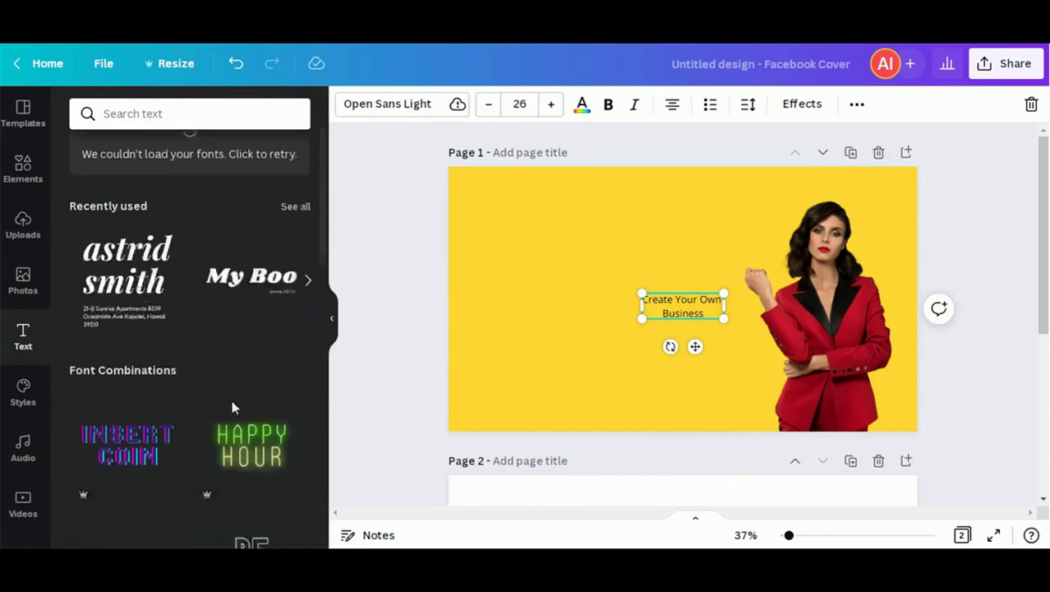
{"action": "scroll", "coordinate": [231, 408], "scroll_direction": "down", "scroll_amount": 10}
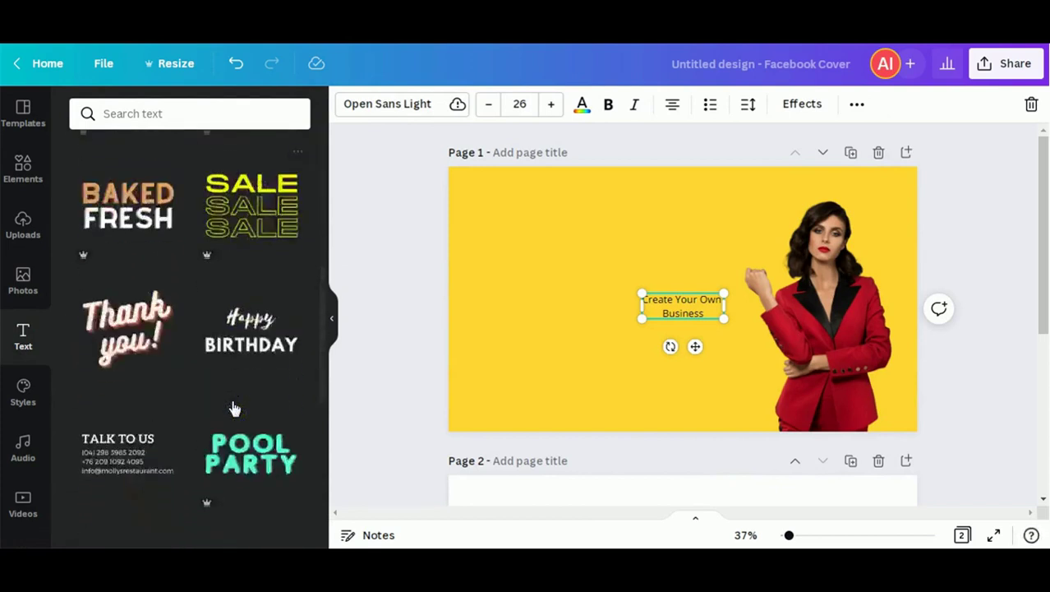
{"action": "scroll", "coordinate": [239, 395], "scroll_direction": "down", "scroll_amount": 4}
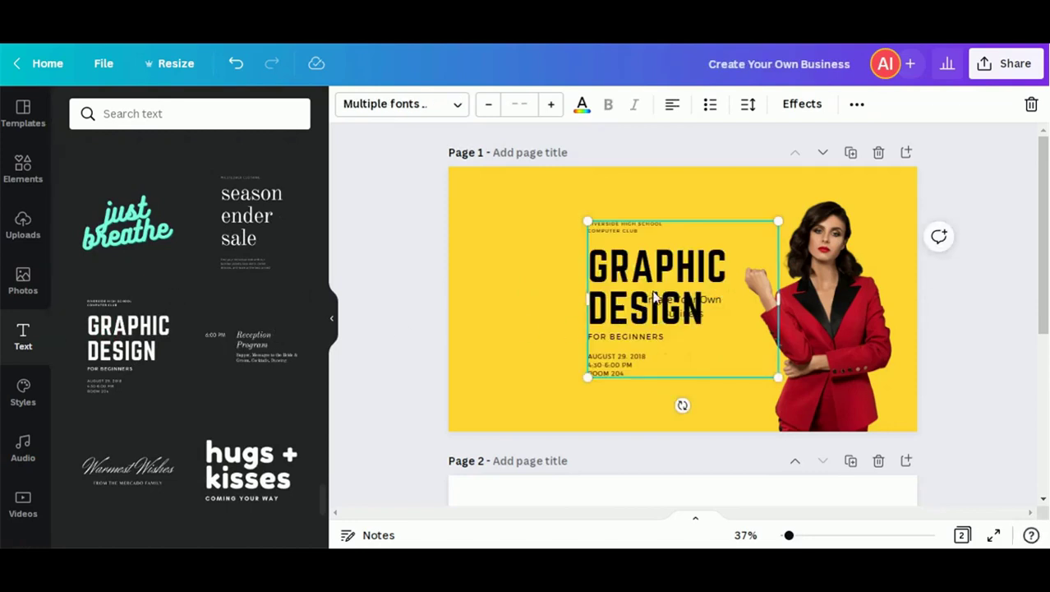
{"action": "left_click_drag", "start_coordinate": [733, 300], "coordinate": [621, 294]}
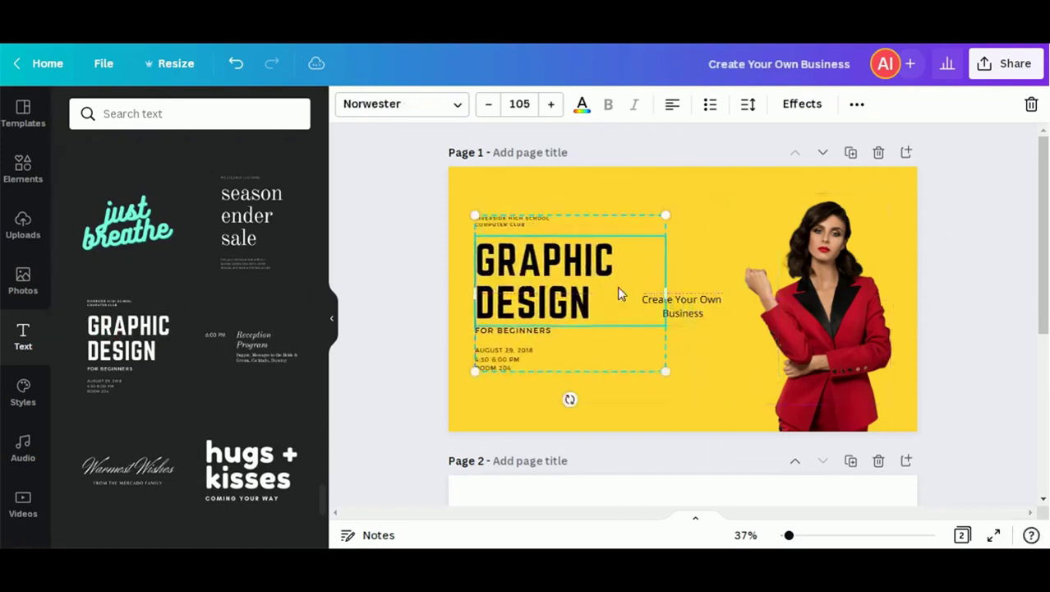
Move the small "Create Your Own Business" text box closer to the woman and change its first word to "Build".
{"action": "left_click", "coordinate": [694, 303]}
{"action": "left_click", "coordinate": [661, 296]}
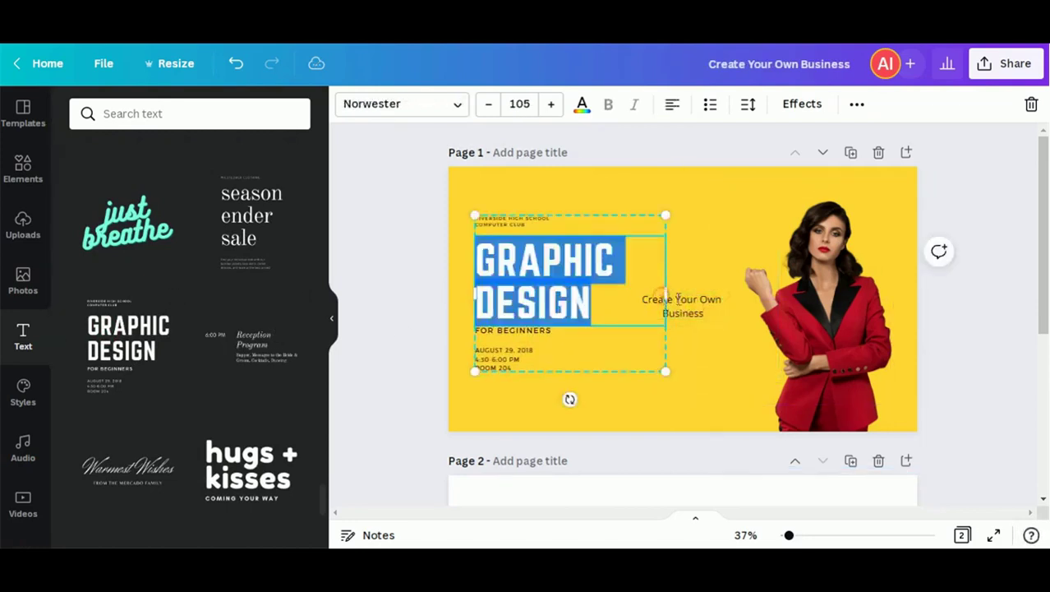
{"action": "left_click", "coordinate": [696, 302]}
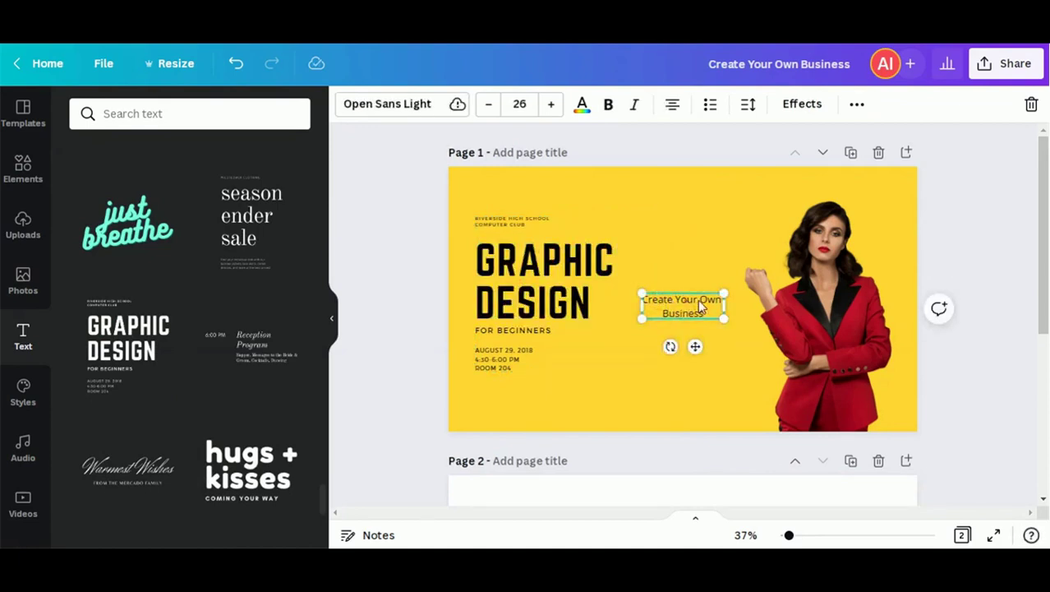
{"action": "left_click_drag", "start_coordinate": [671, 299], "coordinate": [712, 299]}
{"action": "double_click", "coordinate": [700, 300]}
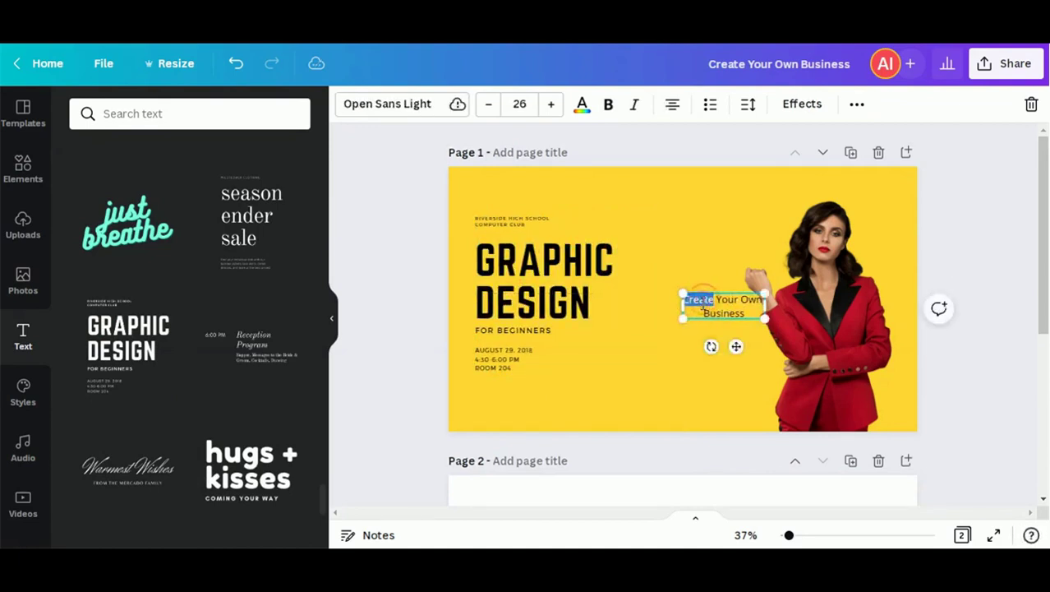
{"action": "type", "text": "Build"}
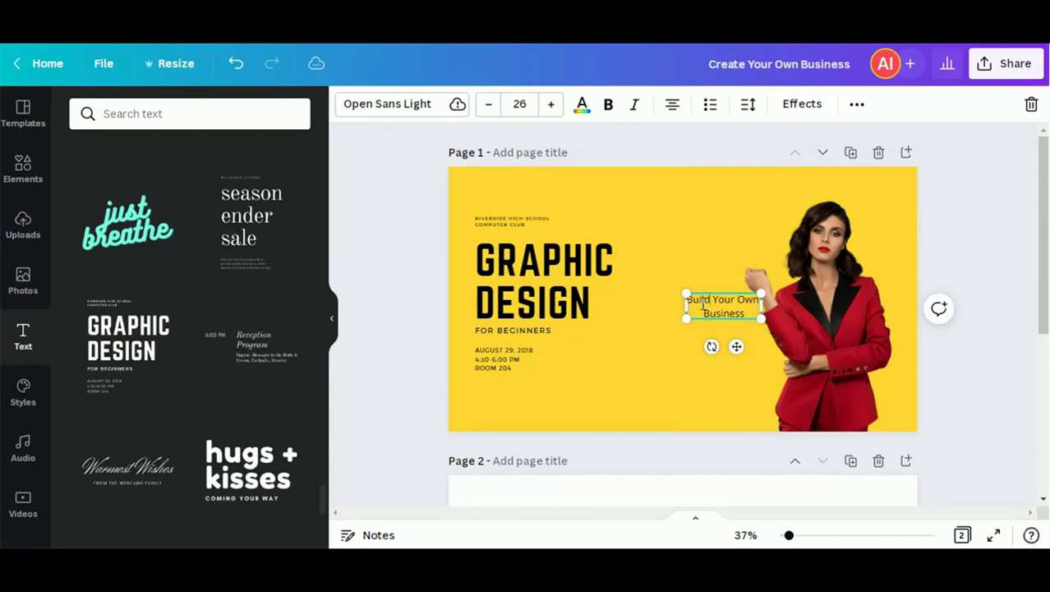
Replace the "Graphic Design" headline with the copied "Build Your Own Business" text and delete the small text box.
{"action": "key", "text": "ctrl+a"}
{"action": "key", "text": "ctrl+c"}
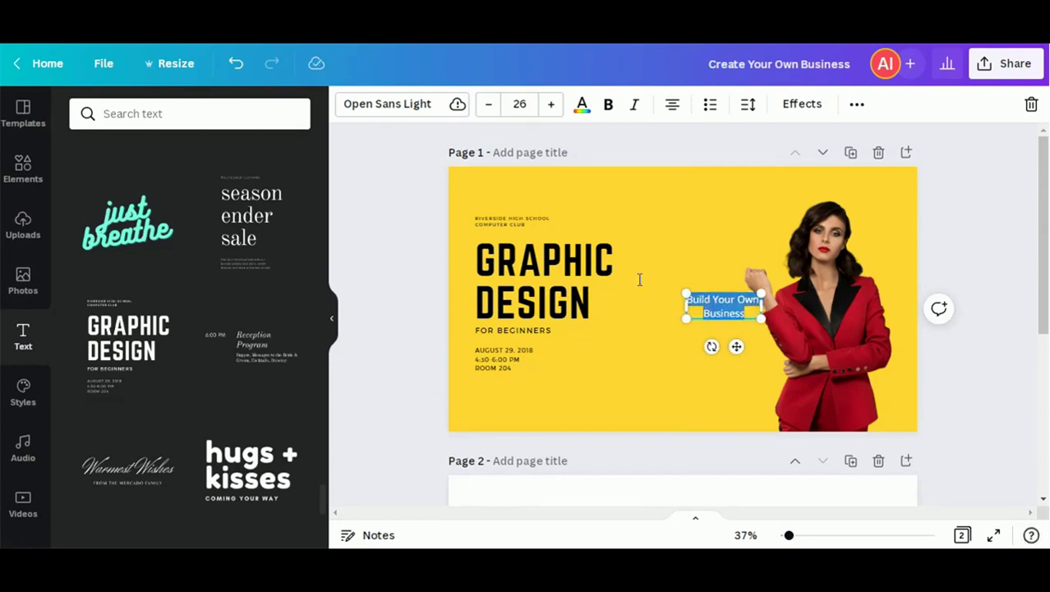
{"action": "double_click", "coordinate": [521, 263]}
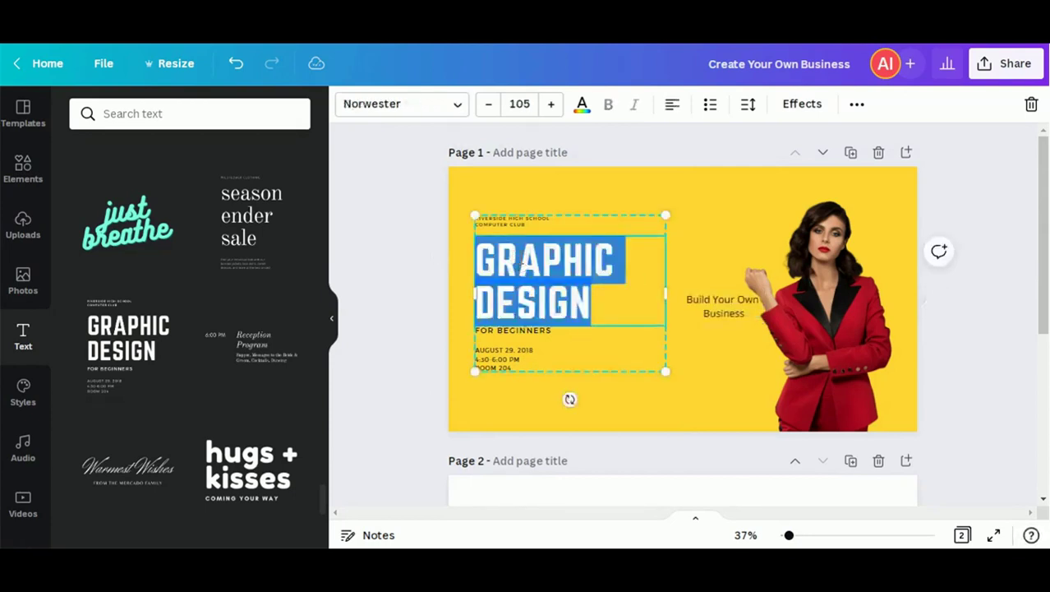
{"action": "key", "text": "ctrl+v"}
{"action": "left_click", "coordinate": [717, 304]}
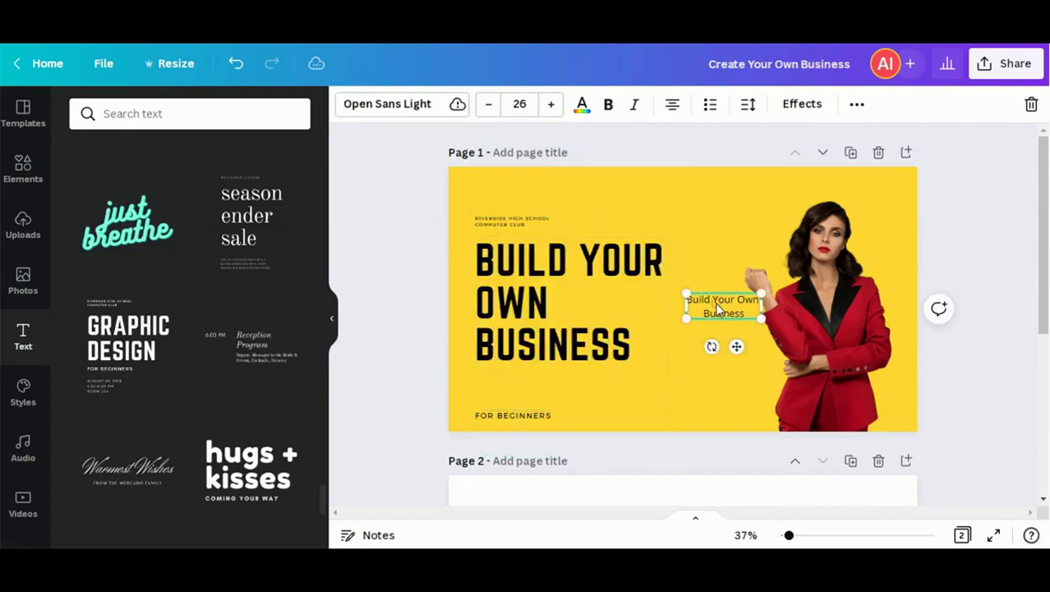
{"action": "key", "text": "Delete"}
Delete the "Riverside High School Computer Club" line above the headline.
{"action": "left_click", "coordinate": [592, 312]}
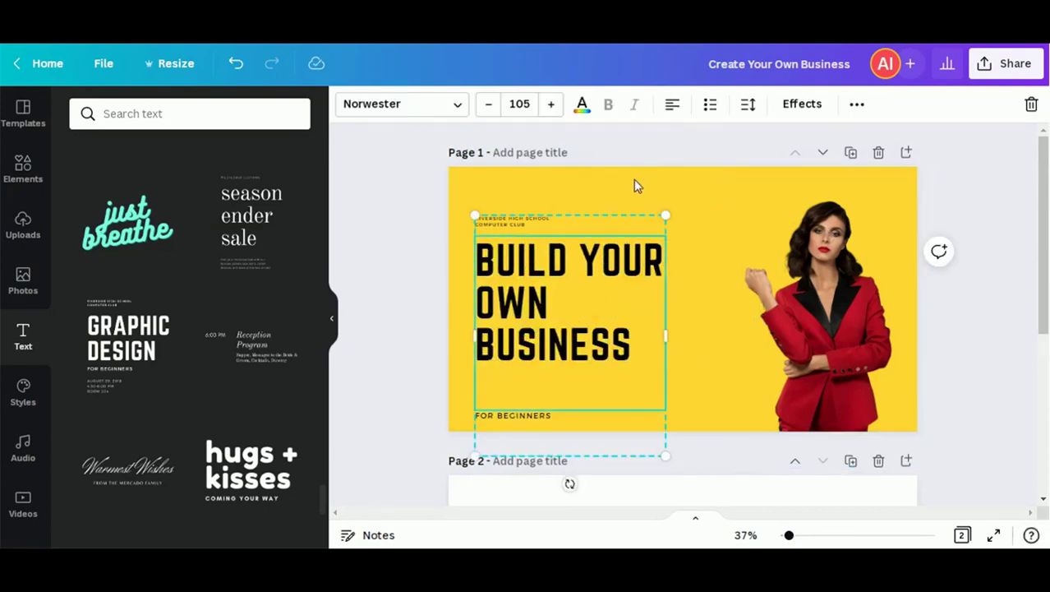
{"action": "left_click", "coordinate": [550, 218]}
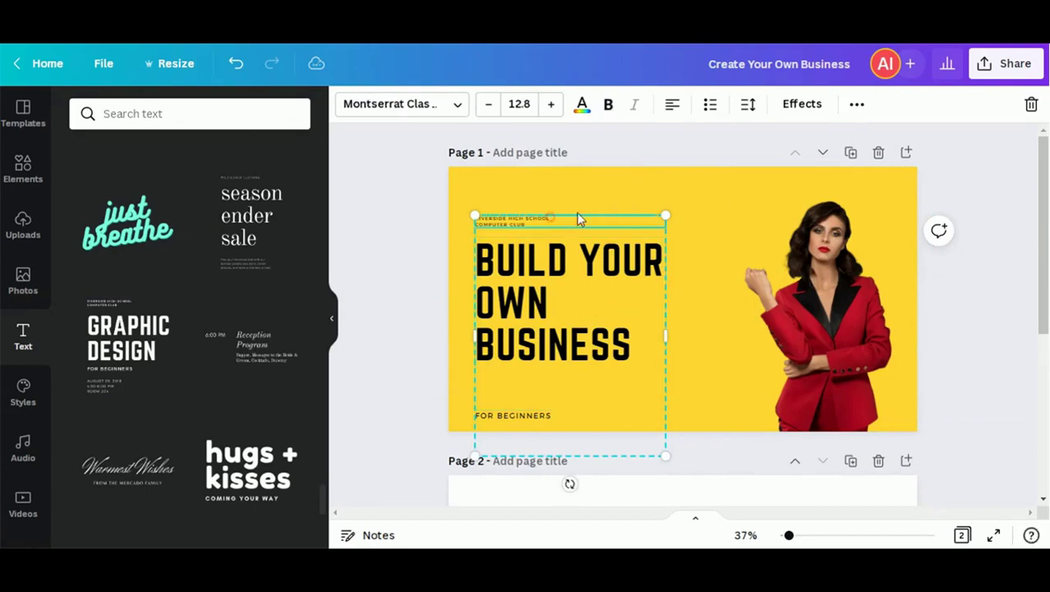
{"action": "left_click", "coordinate": [1032, 105]}
{"action": "left_click", "coordinate": [1000, 150]}
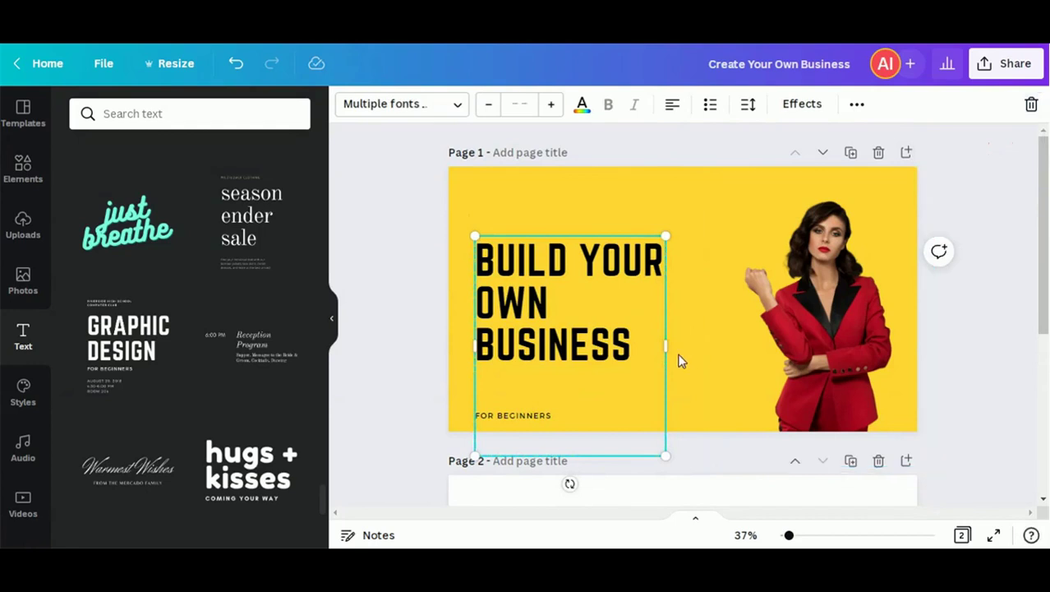
Remove the empty line below the "Build Your Own Business" headline and move the text group slightly higher on the cover.
{"action": "left_click_drag", "start_coordinate": [576, 337], "coordinate": [579, 288]}
{"action": "key", "text": "ctrl+z"}
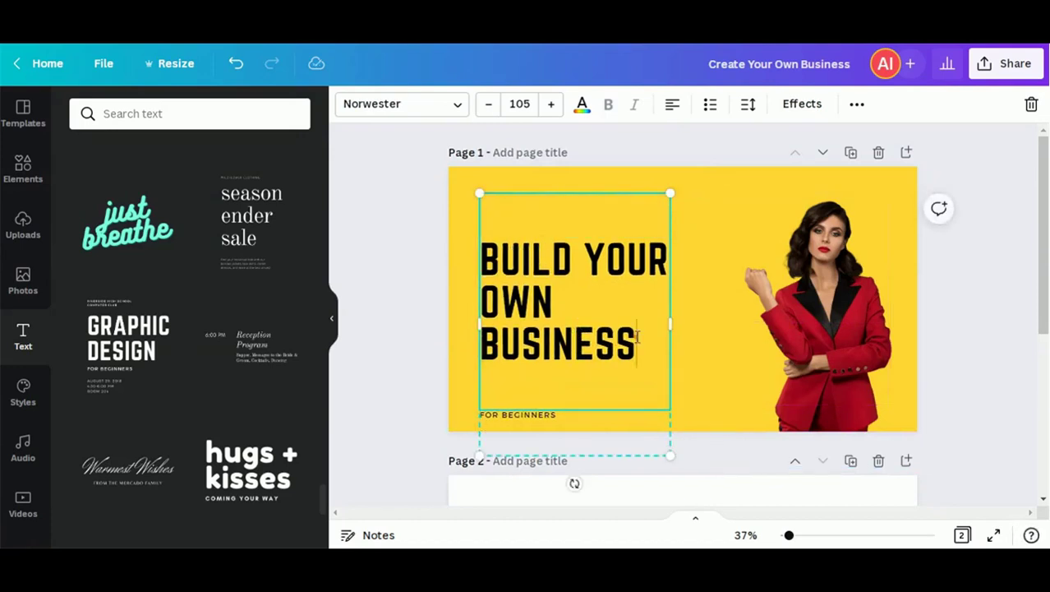
{"action": "key", "text": "Delete"}
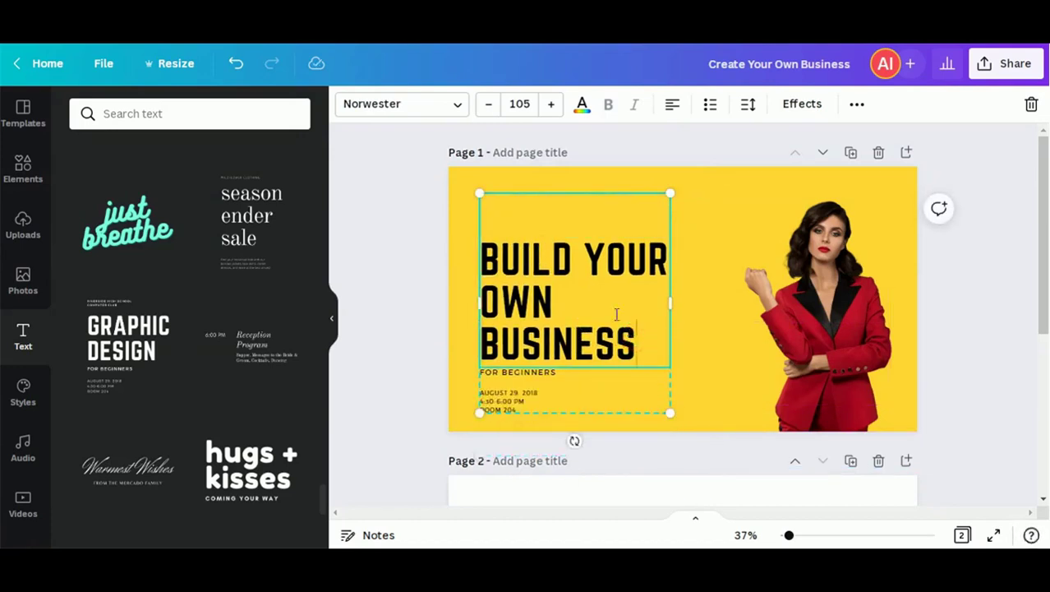
{"action": "left_click", "coordinate": [999, 277]}
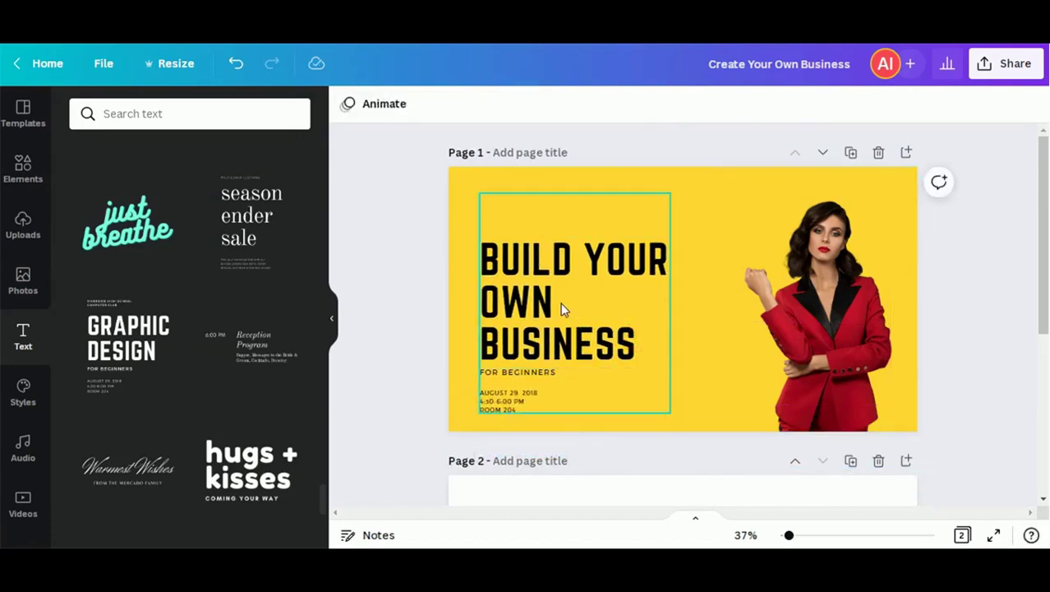
{"action": "mouse_move", "coordinate": [565, 304]}
{"action": "left_mouse_down"}
{"action": "mouse_move", "coordinate": [592, 294]}
{"action": "mouse_move", "coordinate": [560, 298]}
{"action": "mouse_move", "coordinate": [562, 288]}
{"action": "left_mouse_up"}
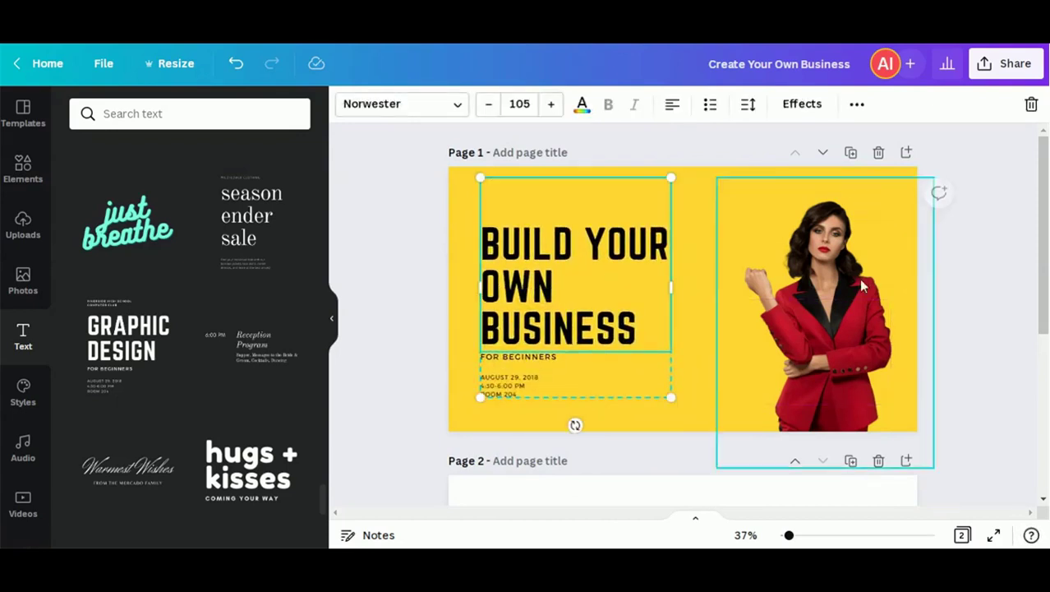
{"action": "left_click", "coordinate": [952, 285]}
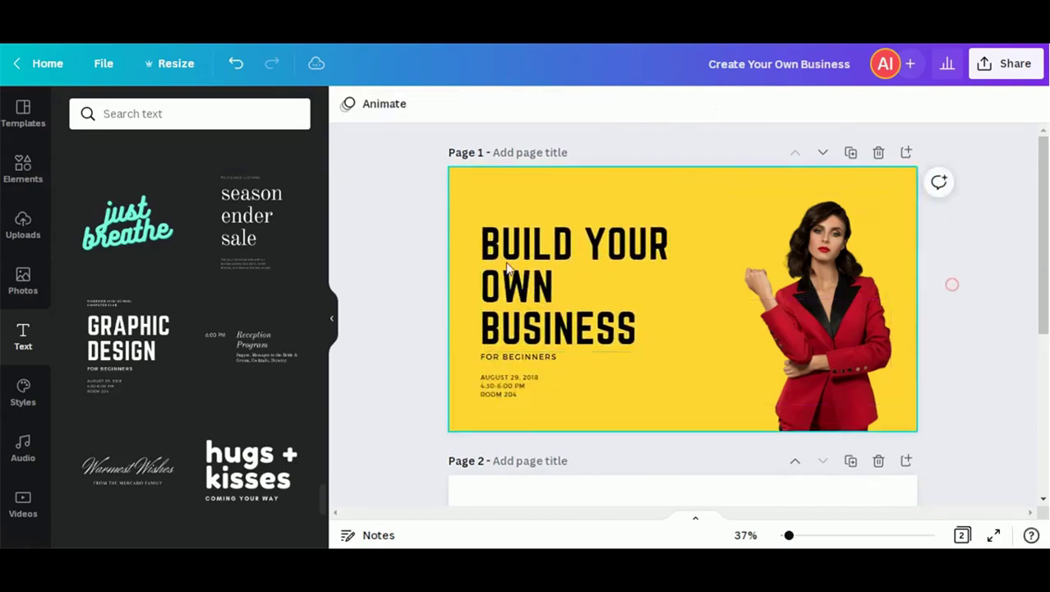
Search the design elements for "join now".
{"action": "left_click", "coordinate": [23, 171]}
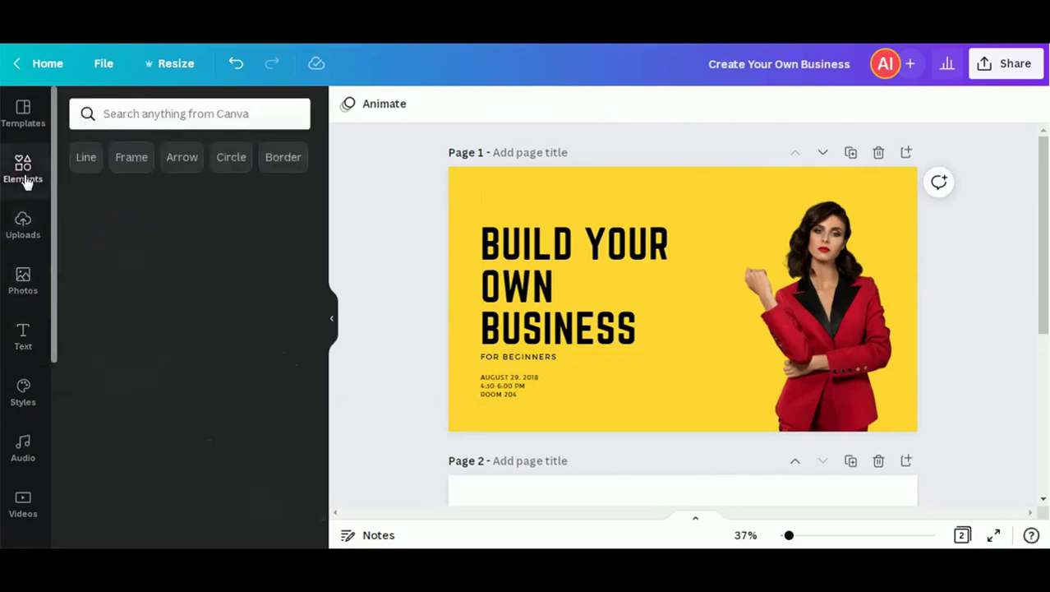
{"action": "left_click", "coordinate": [140, 121]}
{"action": "type", "text": "a"}
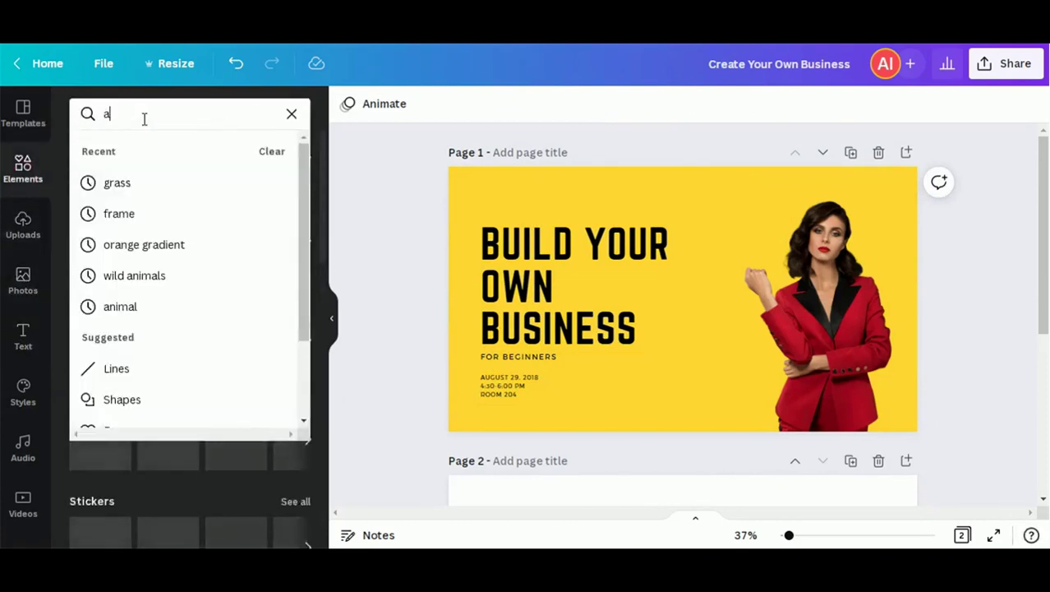
{"action": "type", "text": "p"}
{"action": "key", "text": "BackSpace"}
{"action": "key", "text": "BackSpace"}
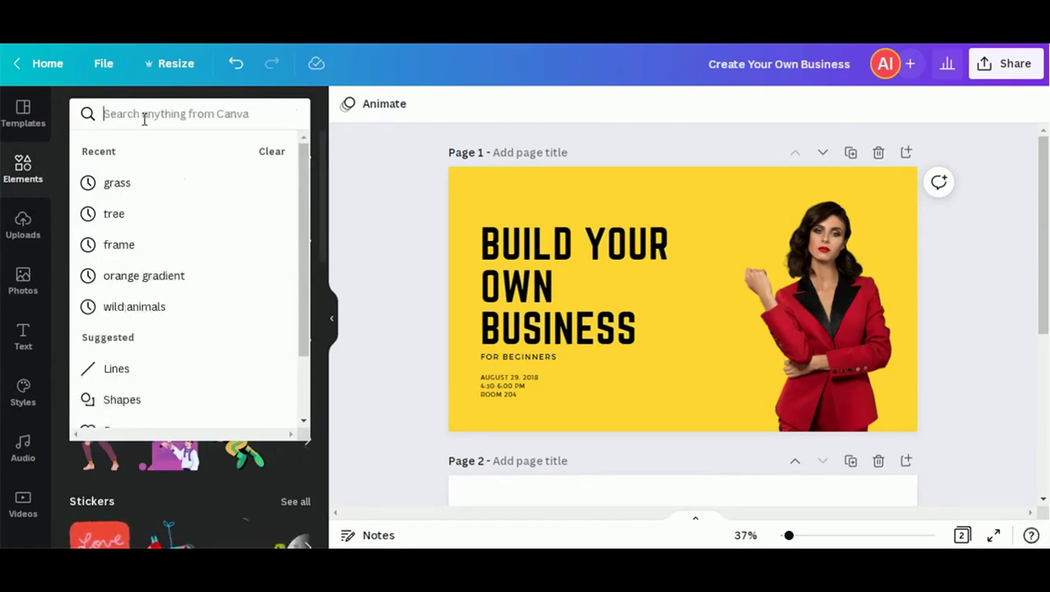
{"action": "type", "text": "jo"}
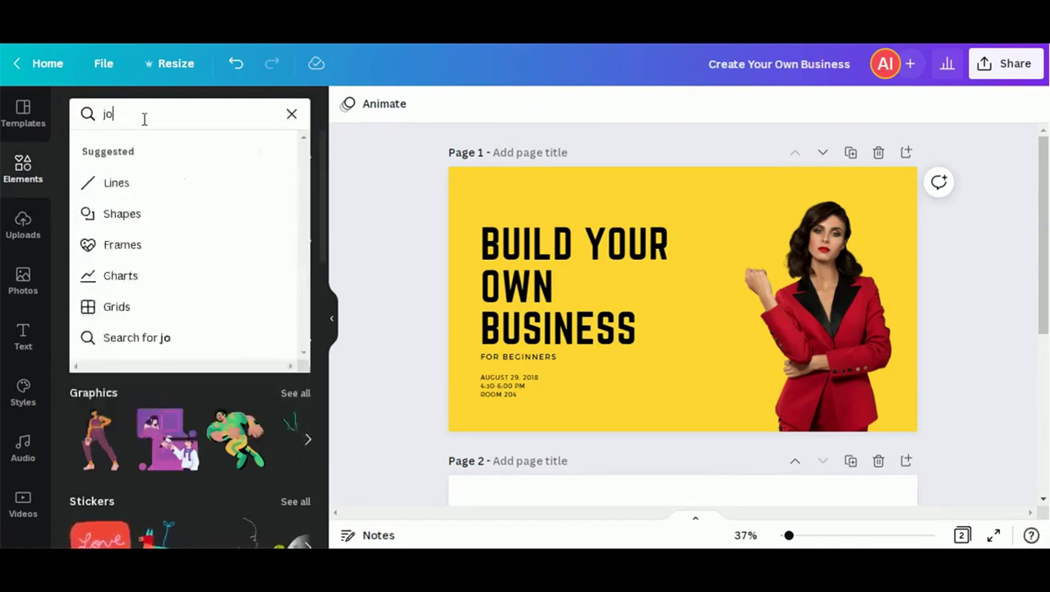
{"action": "type", "text": "in now"}
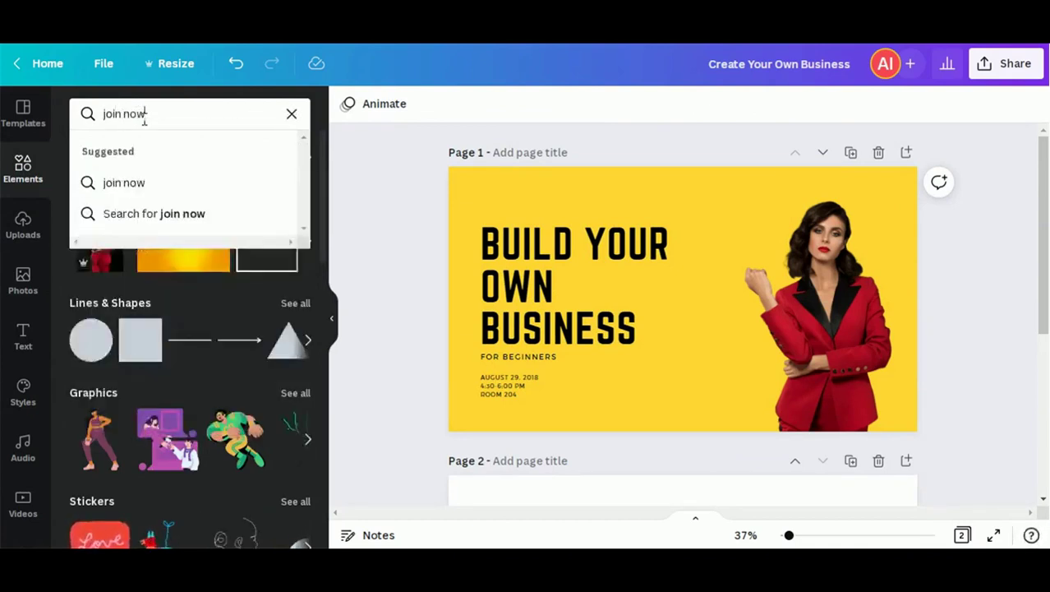
{"action": "key", "text": "Return"}
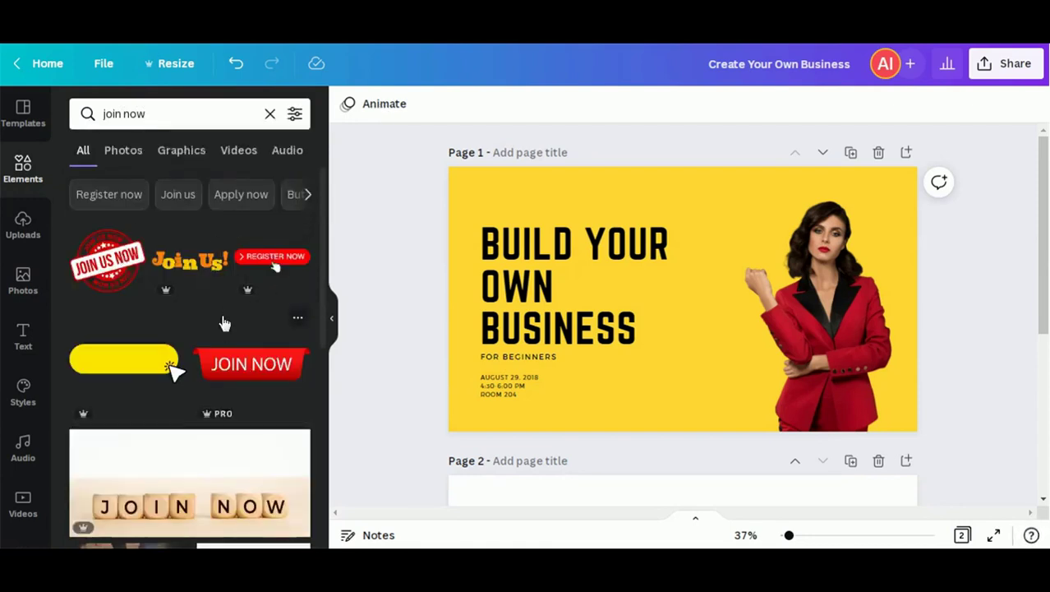
Add the red "Register Now" button graphic to page 1, shrink it and place it below the headline, horizontally centred on the page.
{"action": "scroll", "coordinate": [223, 323], "scroll_direction": "down", "scroll_amount": 1}
{"action": "scroll", "coordinate": [228, 305], "scroll_direction": "up", "scroll_amount": 1}
{"action": "left_click", "coordinate": [280, 262]}
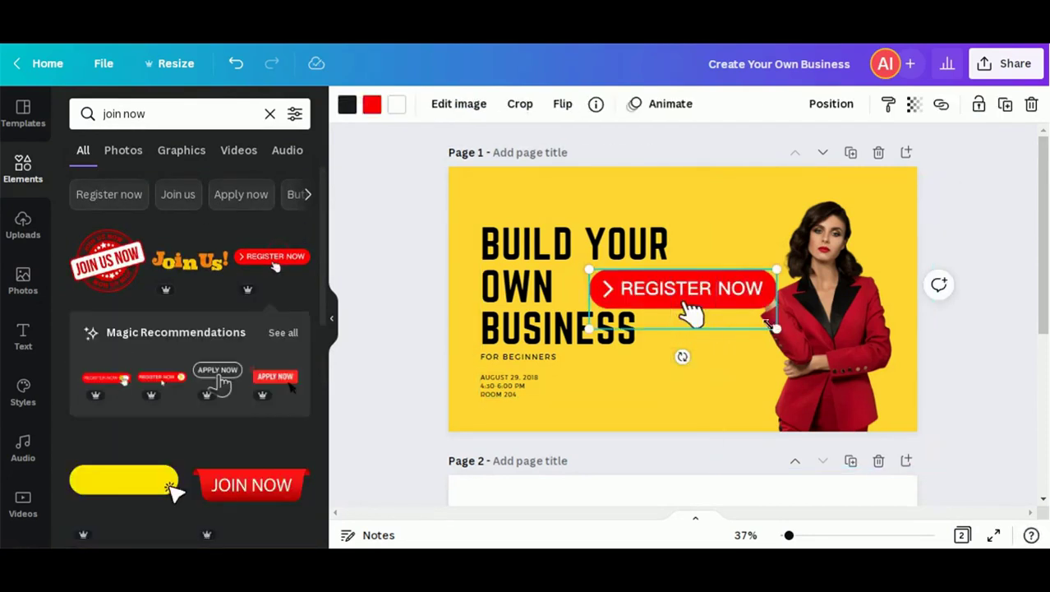
{"action": "left_click_drag", "start_coordinate": [768, 322], "coordinate": [728, 379]}
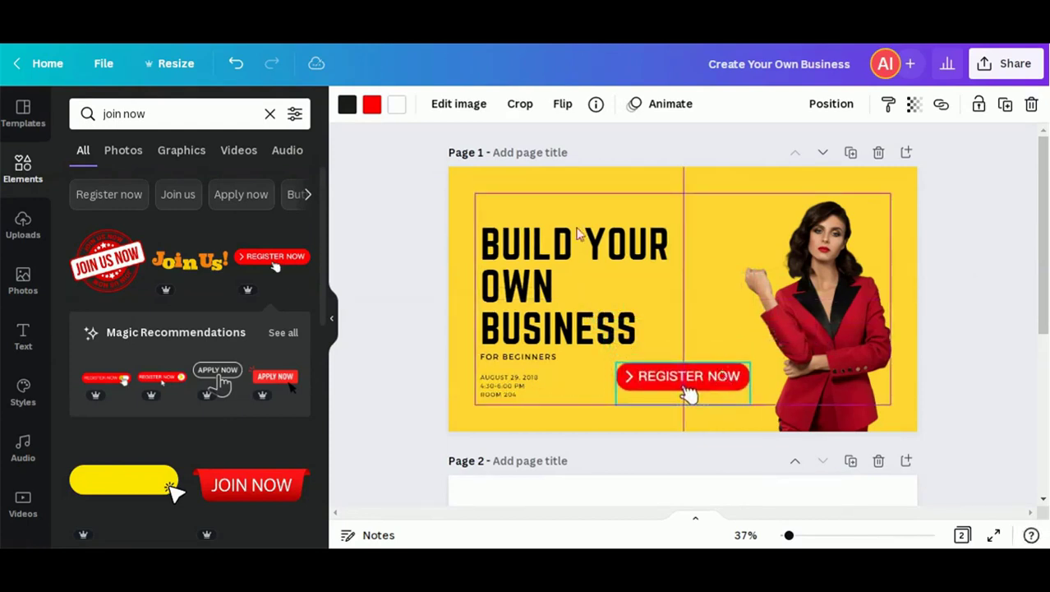
Try black, dark red and white as page 1's background, and set it to the tan colour from the photo's palette.
{"action": "left_click", "coordinate": [462, 182]}
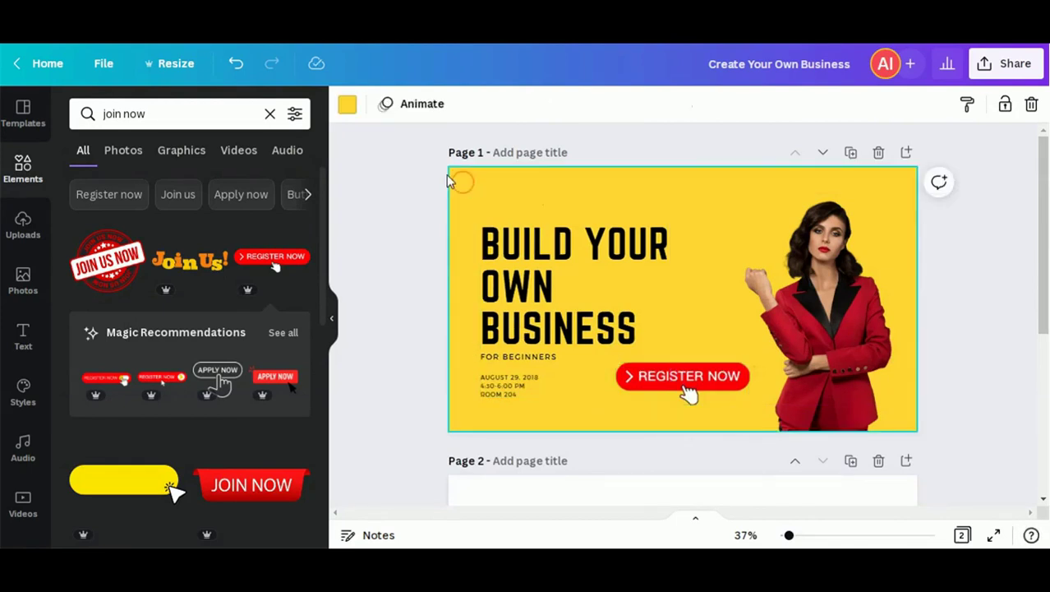
{"action": "left_click", "coordinate": [347, 106]}
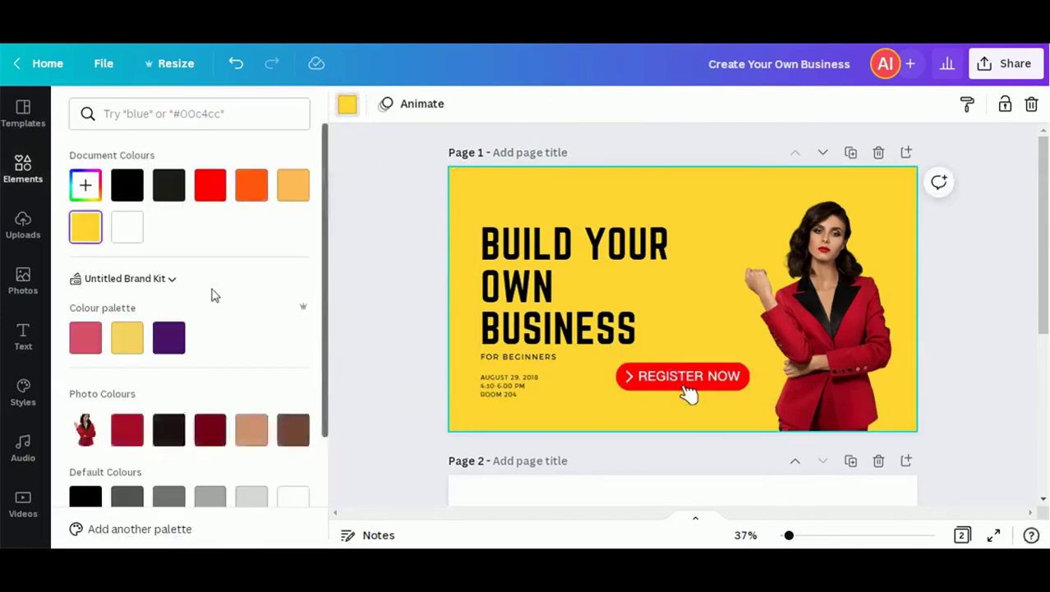
{"action": "left_click", "coordinate": [128, 188]}
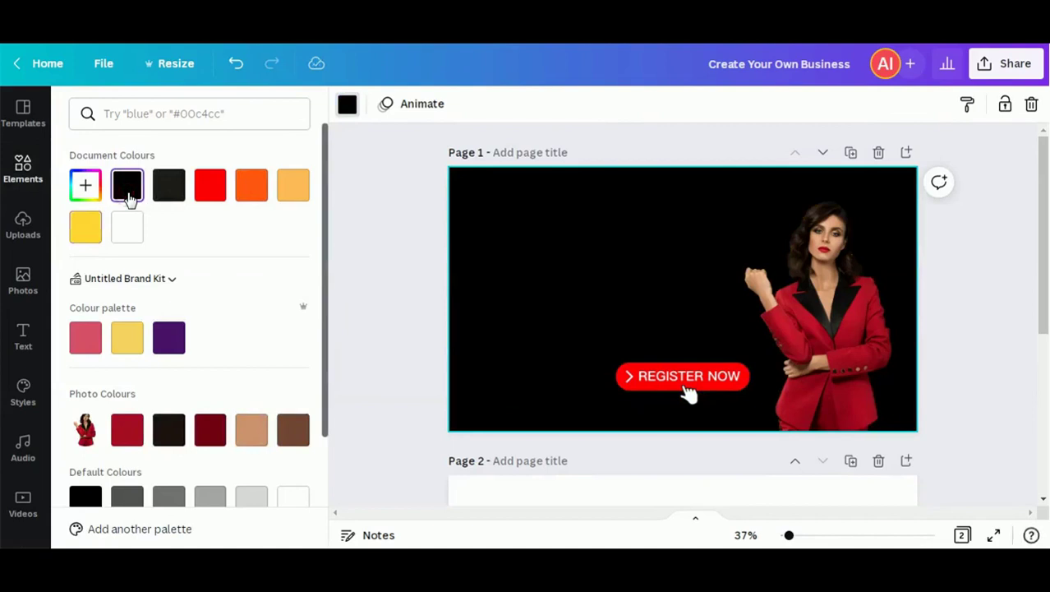
{"action": "scroll", "coordinate": [193, 372], "scroll_direction": "down", "scroll_amount": 2}
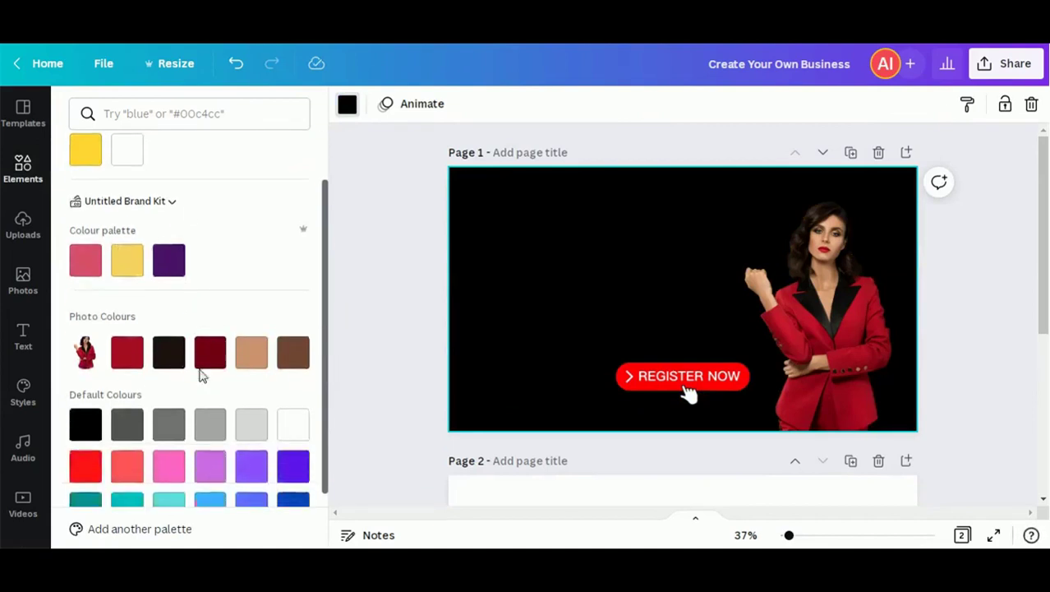
{"action": "left_click", "coordinate": [222, 354]}
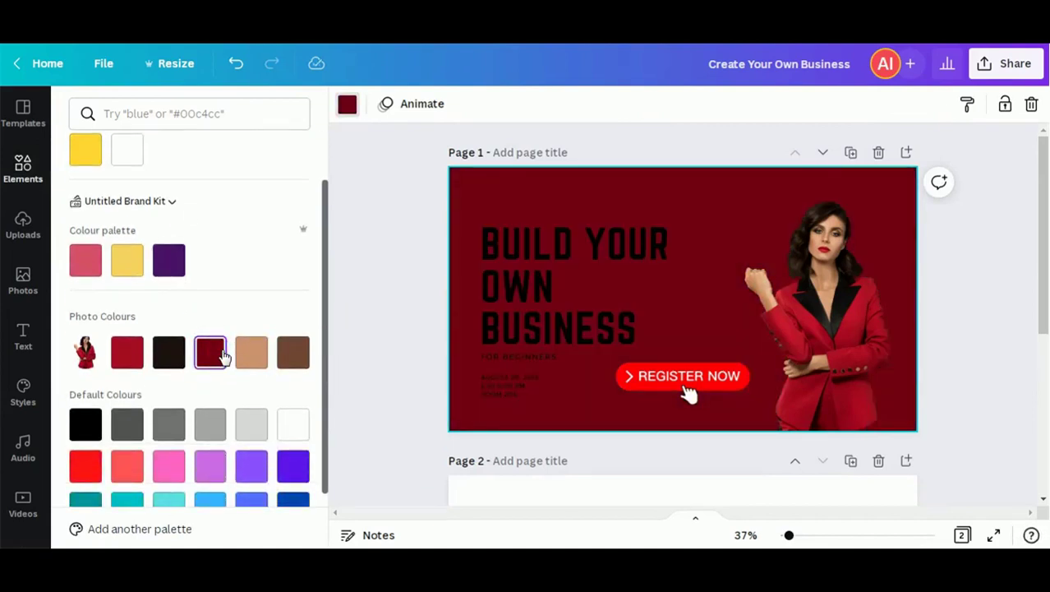
{"action": "left_click", "coordinate": [263, 355]}
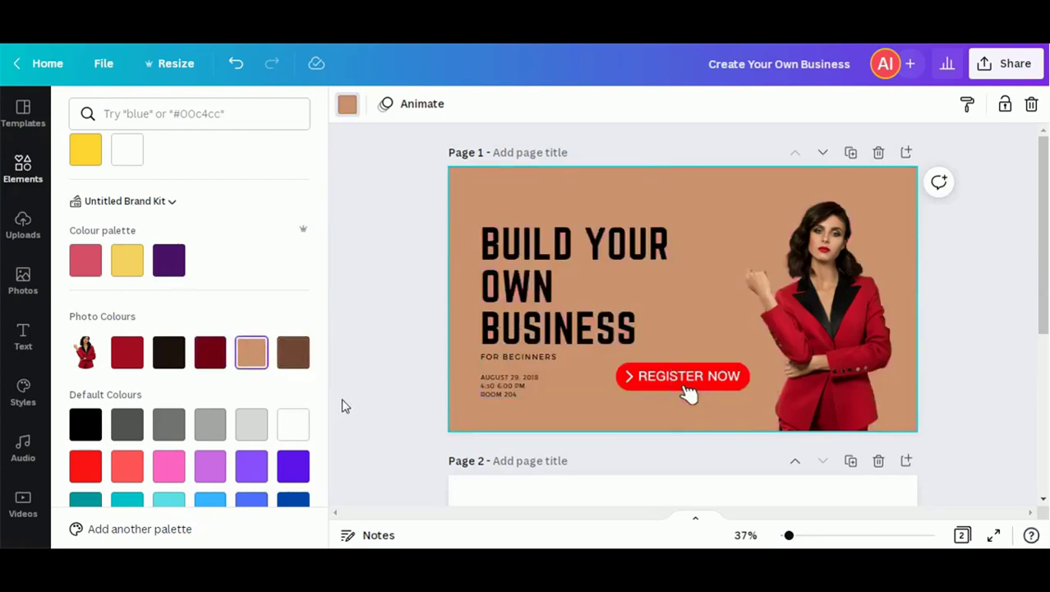
{"action": "left_click", "coordinate": [301, 423]}
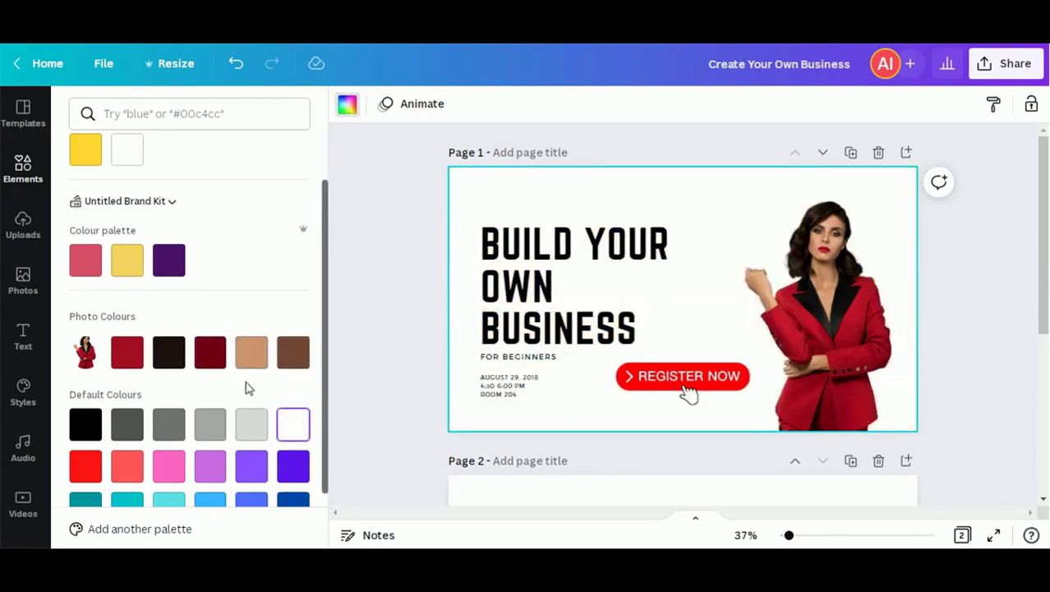
{"action": "left_click", "coordinate": [258, 361]}
Colour the "Build Your Own Business" headline, the "For Beginners" line and the date details white.
{"action": "left_click", "coordinate": [520, 274]}
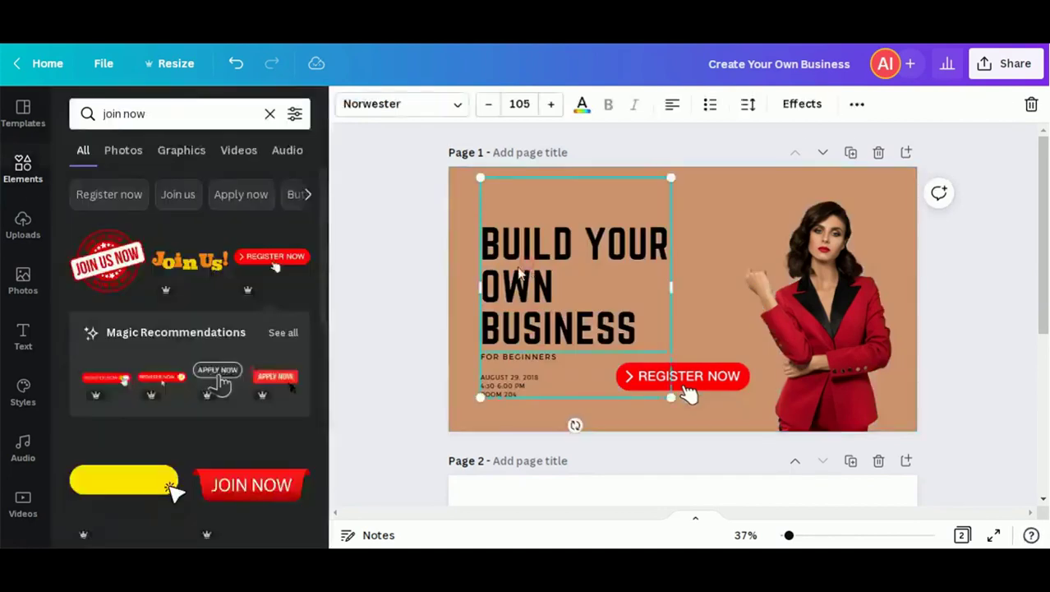
{"action": "left_click", "coordinate": [582, 105]}
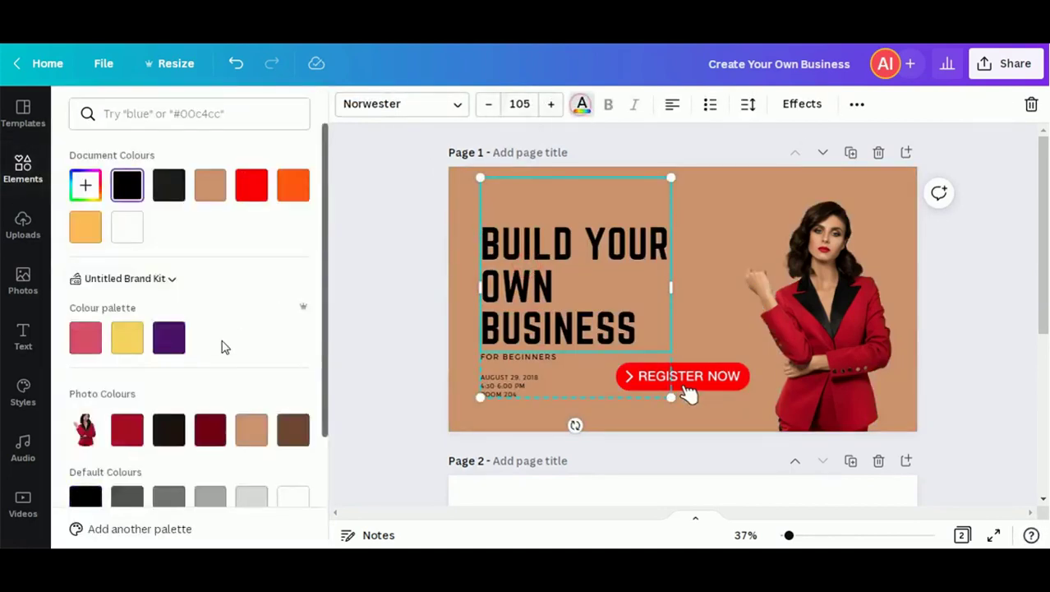
{"action": "left_click", "coordinate": [295, 496]}
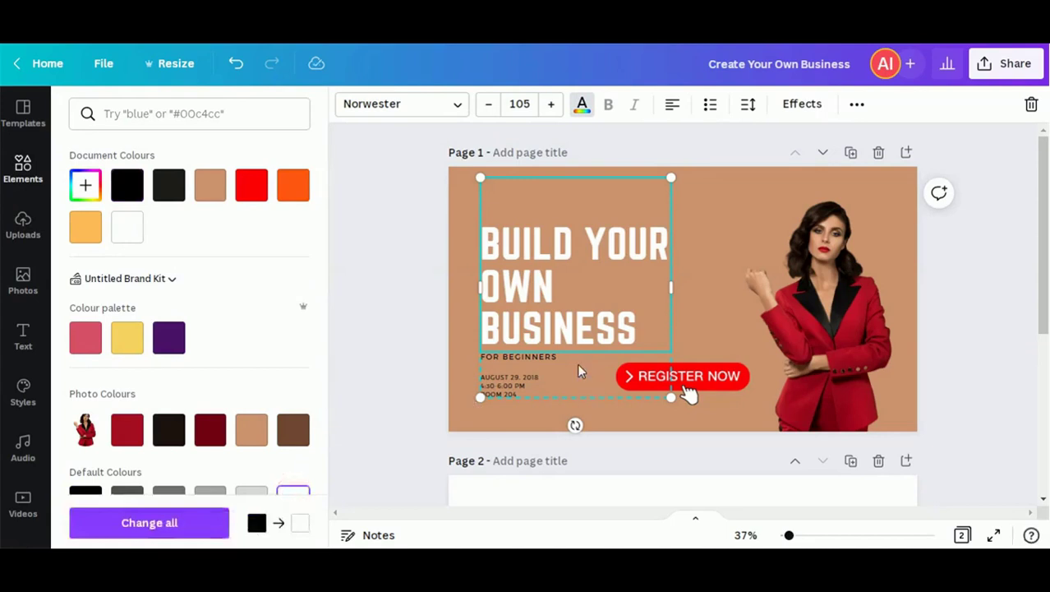
{"action": "left_click", "coordinate": [532, 356]}
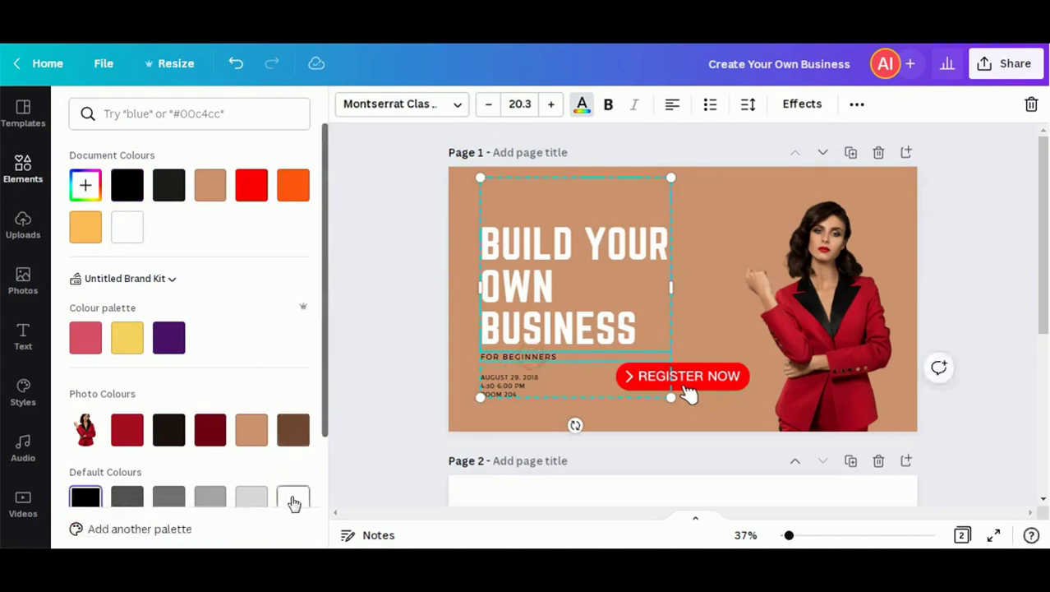
{"action": "left_click", "coordinate": [293, 498]}
{"action": "left_click", "coordinate": [520, 383]}
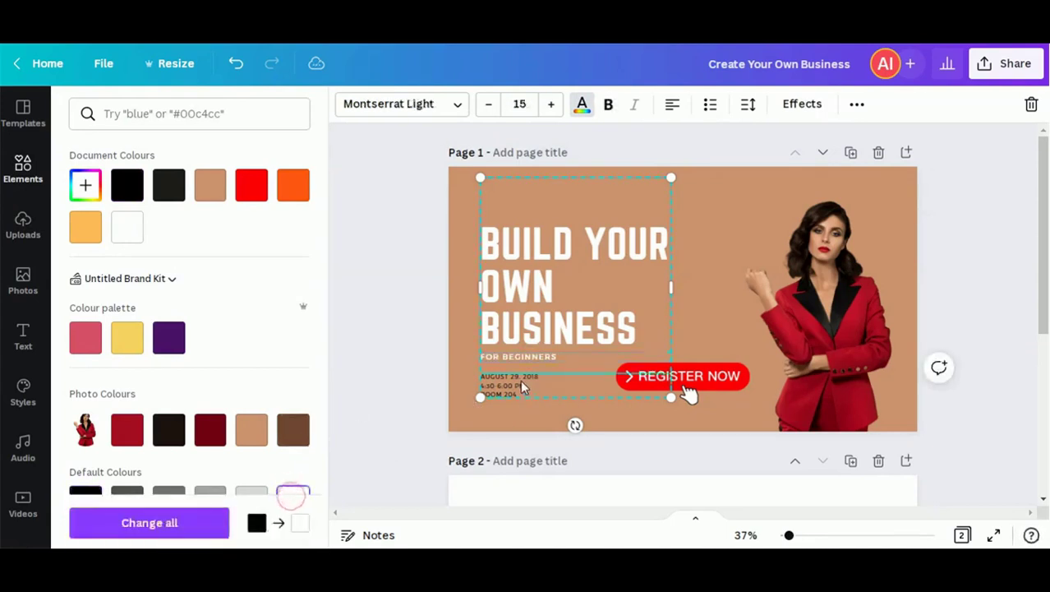
{"action": "left_click", "coordinate": [294, 499]}
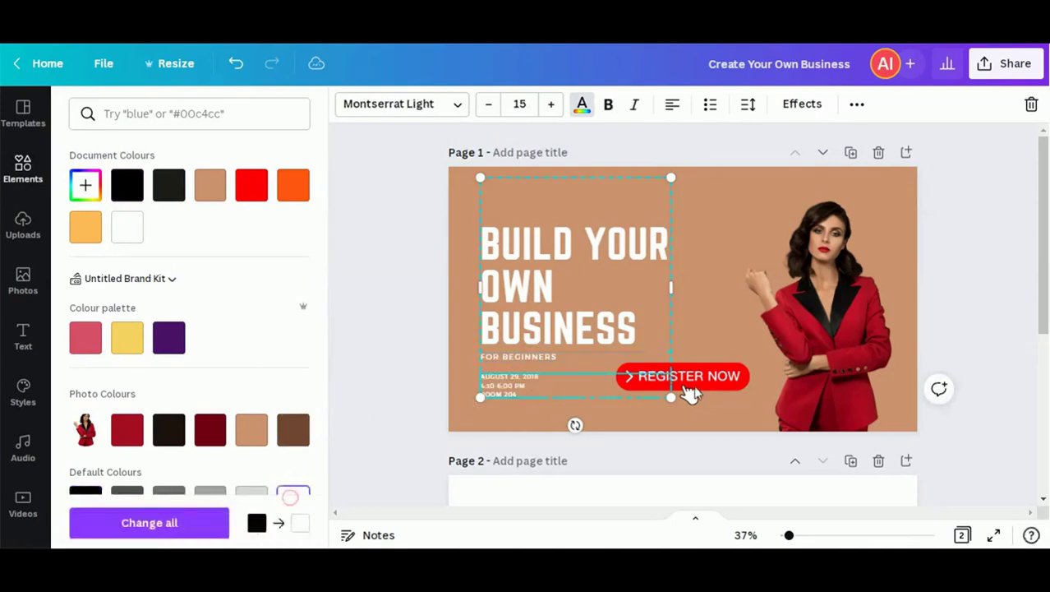
{"action": "left_click", "coordinate": [965, 285]}
{"action": "left_click", "coordinate": [995, 285]}
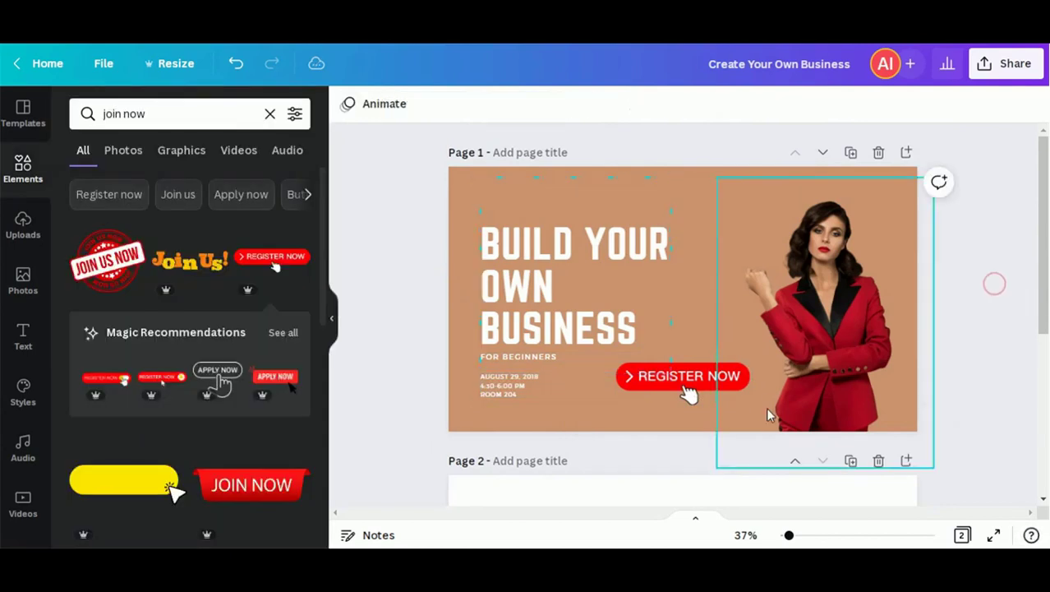
Recolour the red fill of the "Register Now" button to the near-black document colour and delete the empty page 2.
{"action": "left_click", "coordinate": [700, 378]}
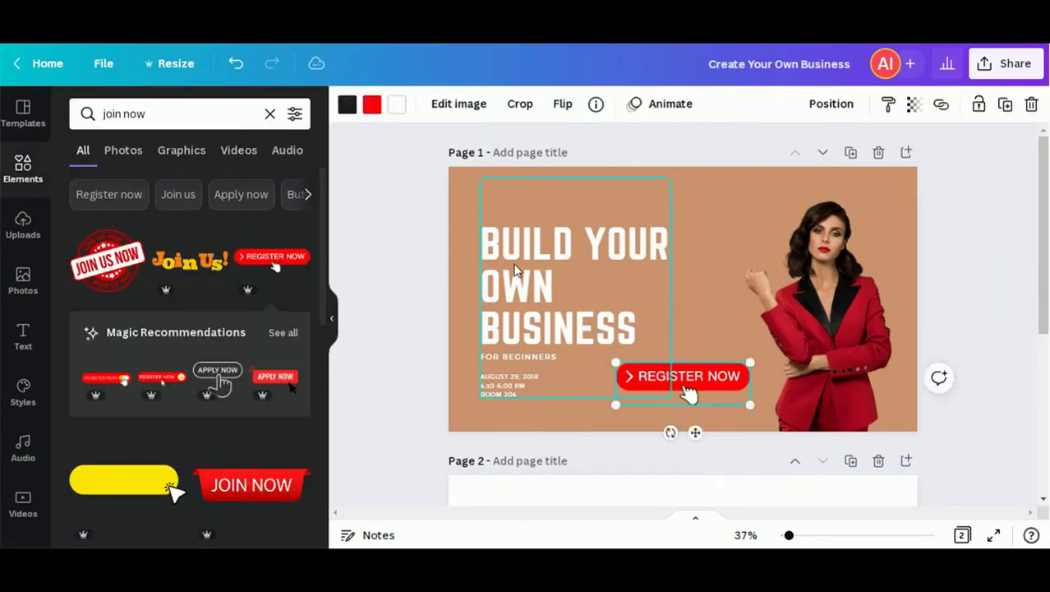
{"action": "left_click", "coordinate": [371, 106]}
{"action": "left_click", "coordinate": [171, 185]}
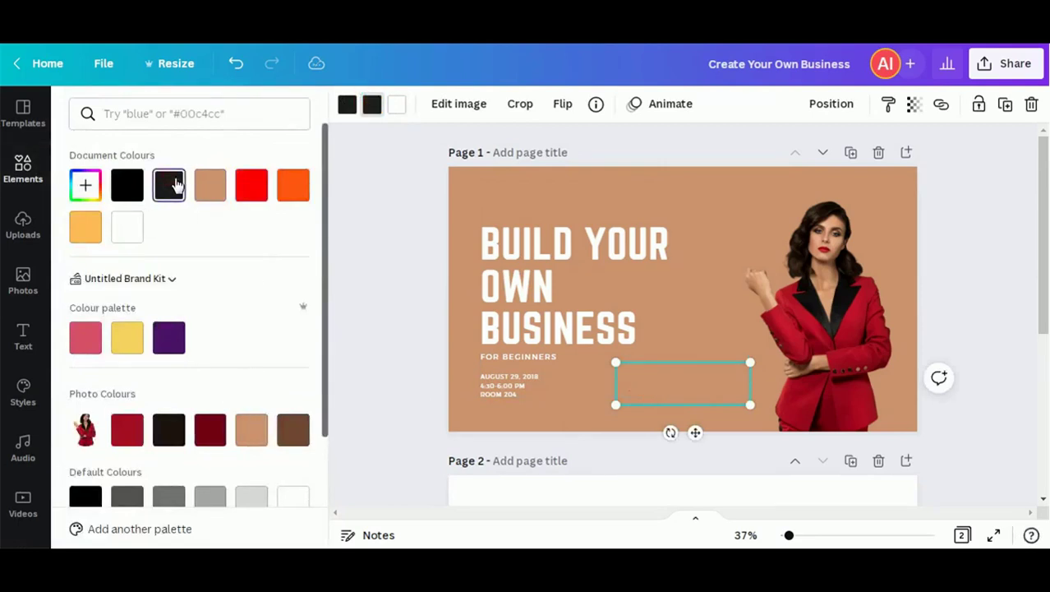
{"action": "left_click", "coordinate": [1001, 275]}
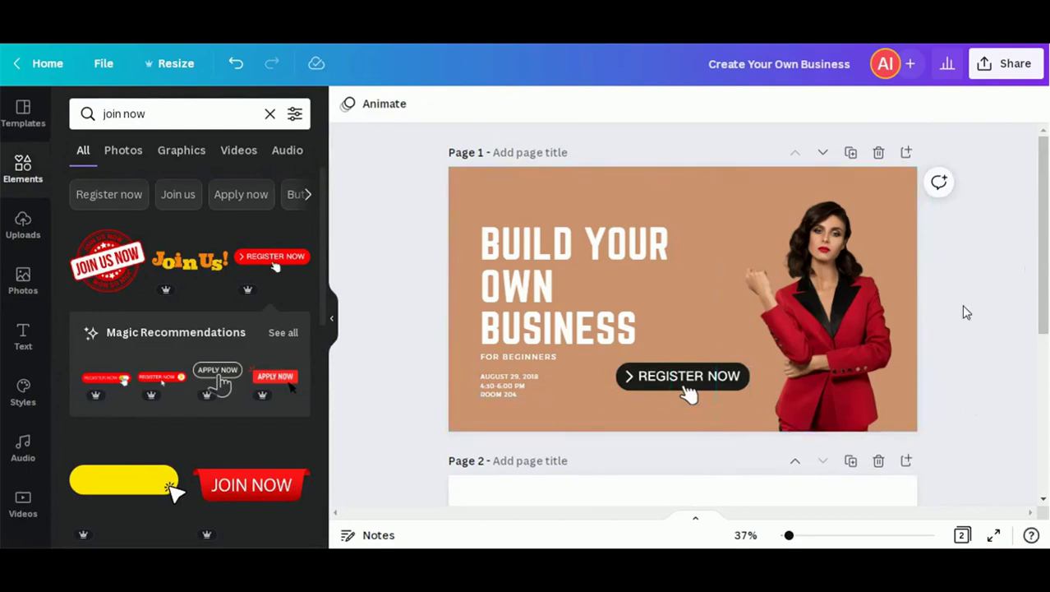
{"action": "left_click", "coordinate": [878, 462]}
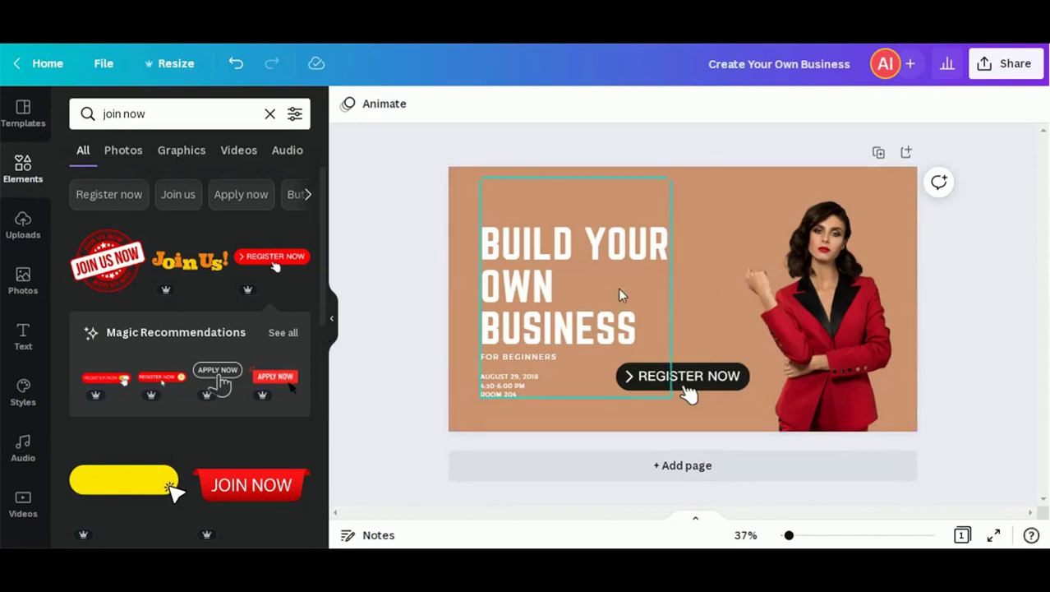
Clear the elements search, add a circle shape over the businesswoman and enlarge it past the page's right edge.
{"action": "left_click", "coordinate": [22, 282]}
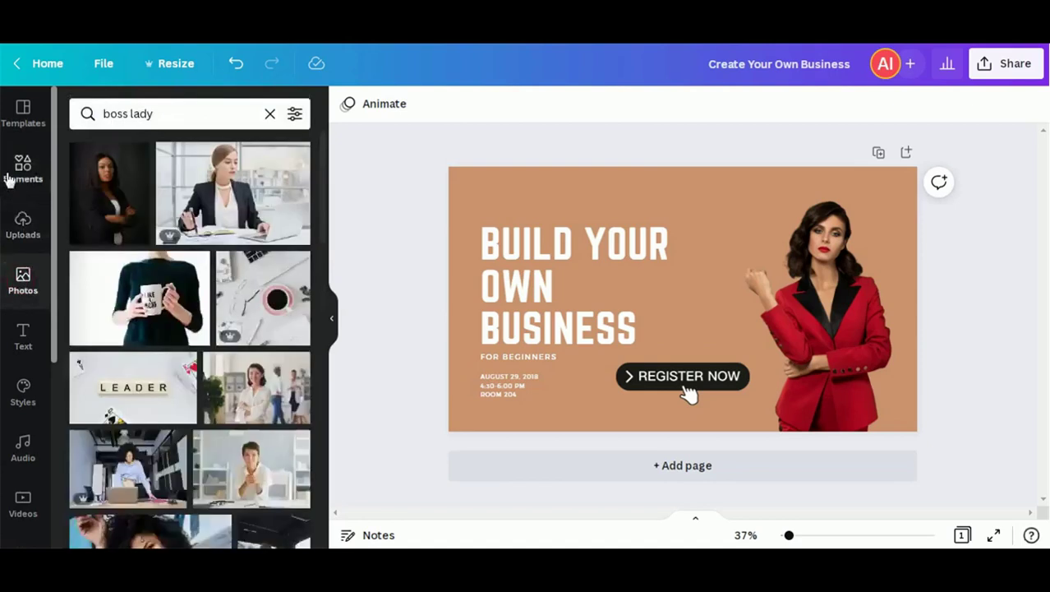
{"action": "left_click", "coordinate": [8, 174]}
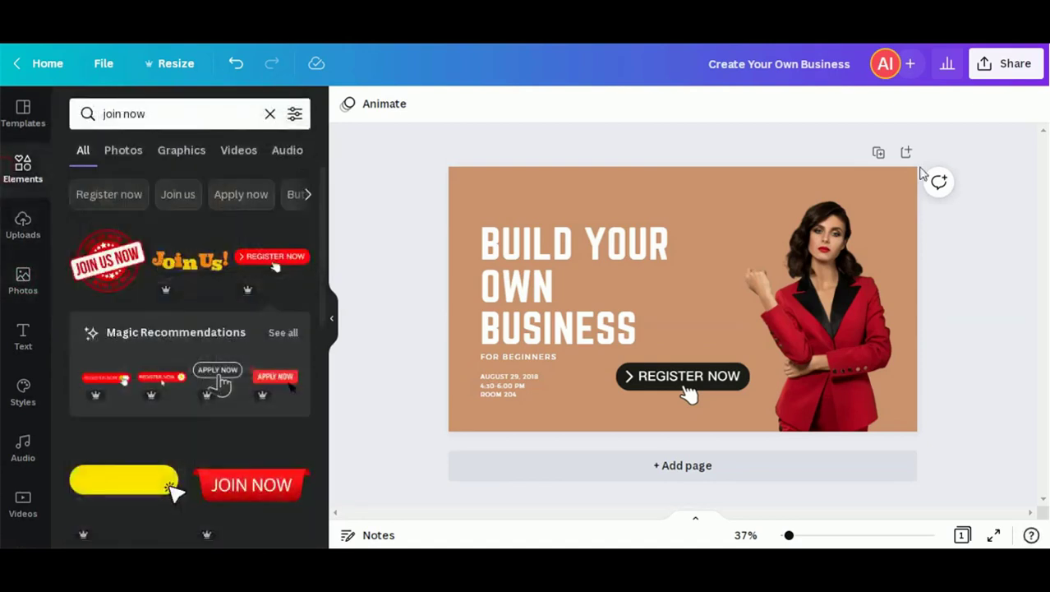
{"action": "left_click", "coordinate": [269, 114]}
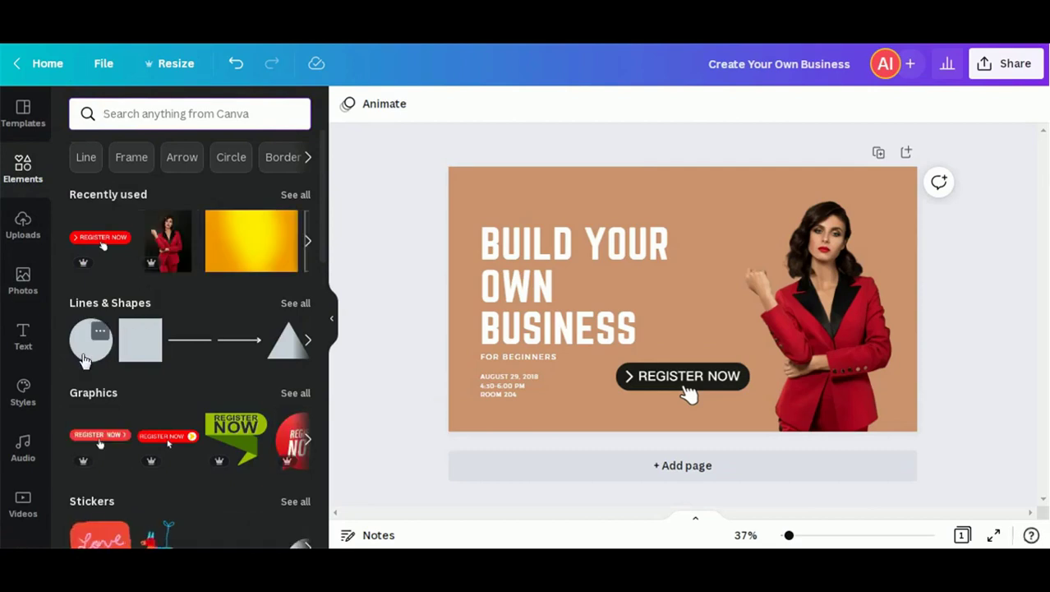
{"action": "left_click_drag", "start_coordinate": [699, 350], "coordinate": [821, 291]}
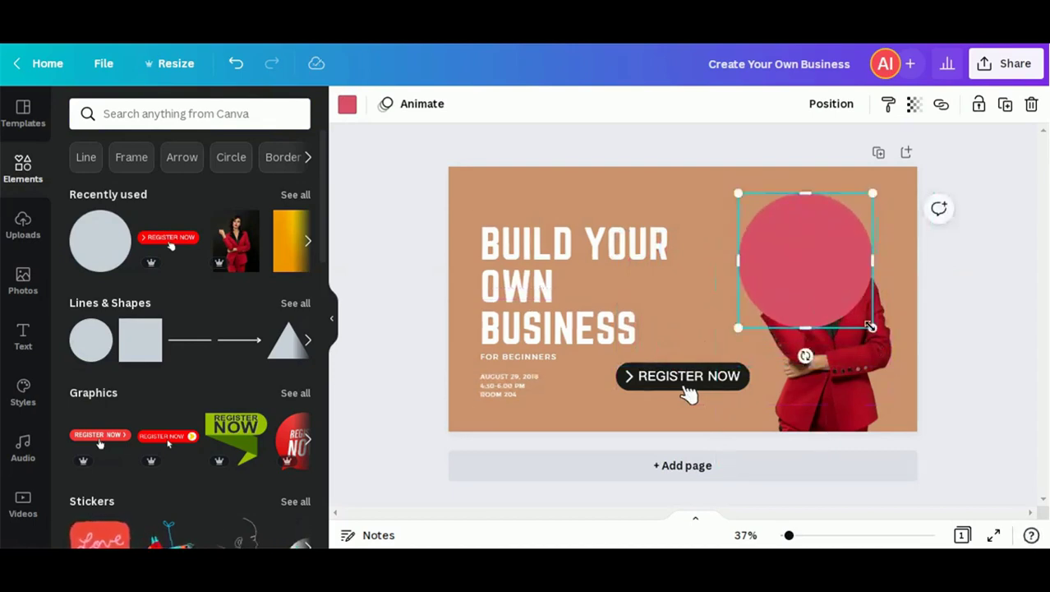
{"action": "left_click_drag", "start_coordinate": [876, 329], "coordinate": [953, 457]}
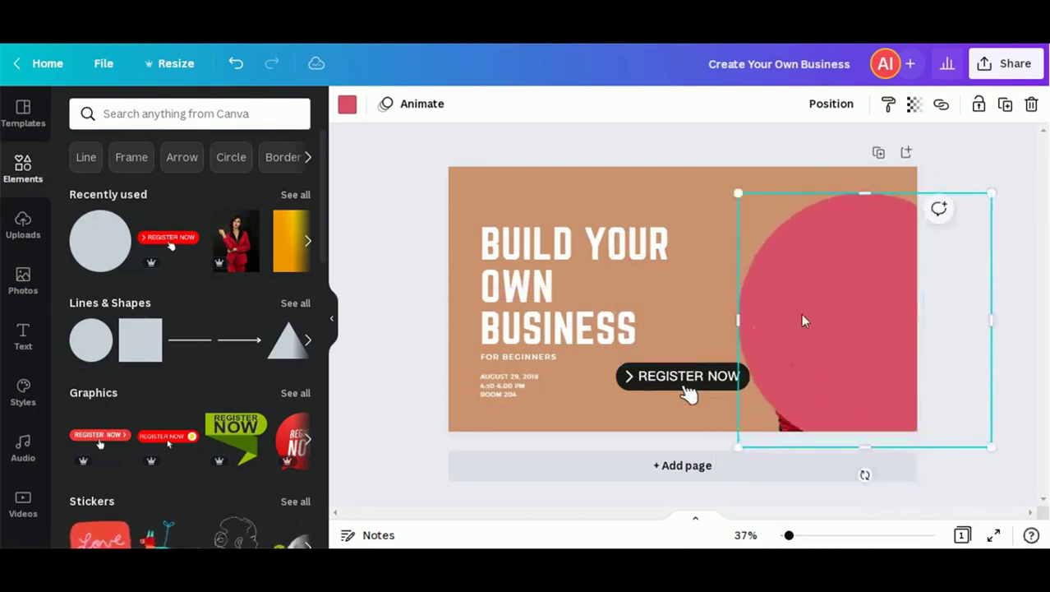
Send the pink circle backward until it is the rearmost element, behind the businesswoman and the button.
{"action": "left_click", "coordinate": [831, 104]}
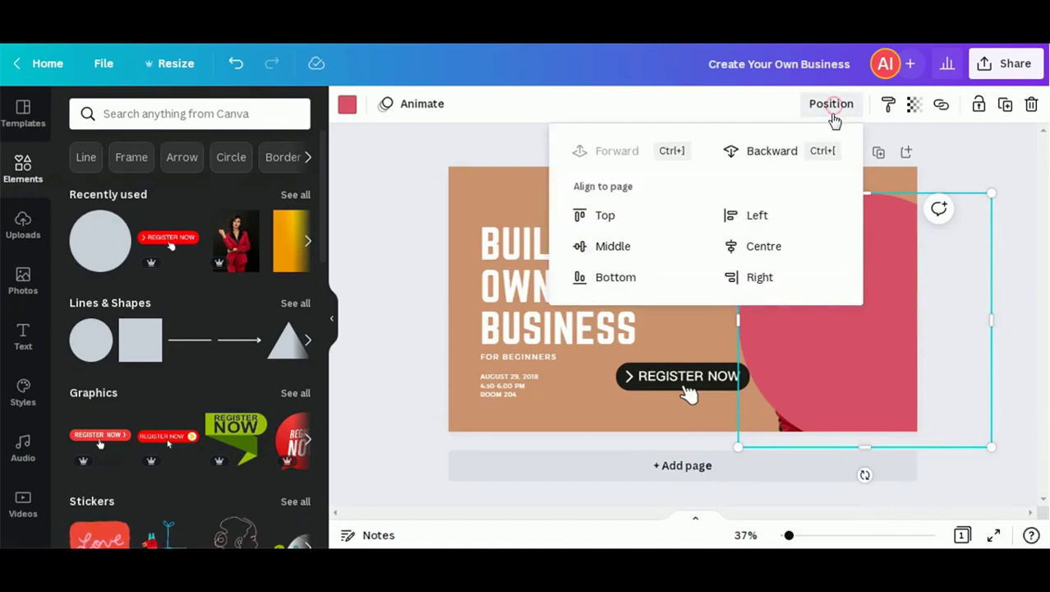
{"action": "left_click", "coordinate": [766, 148]}
{"action": "left_click", "coordinate": [766, 146]}
{"action": "left_click", "coordinate": [767, 149]}
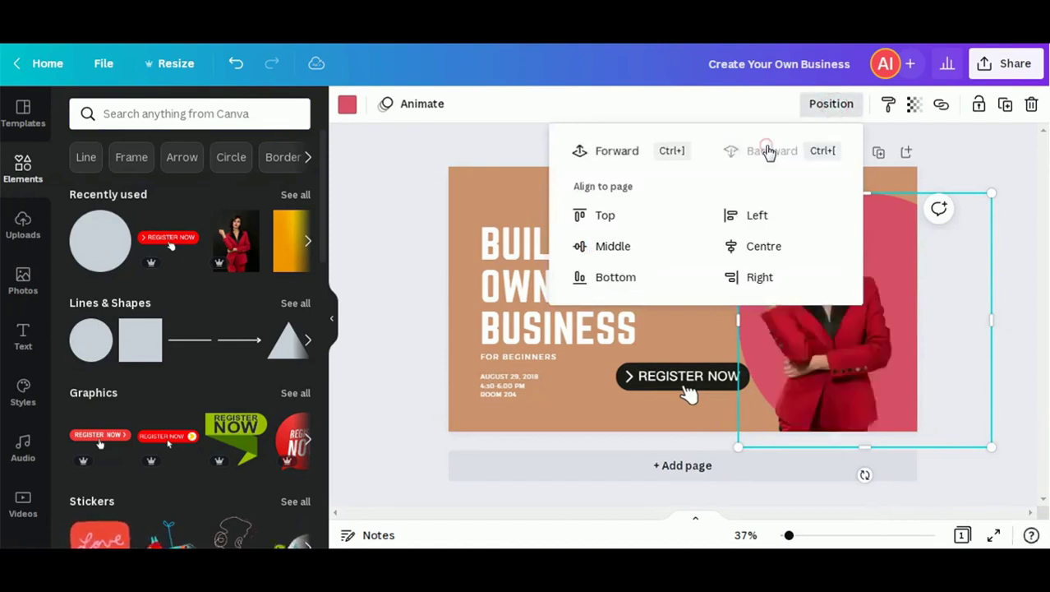
{"action": "left_click", "coordinate": [374, 228]}
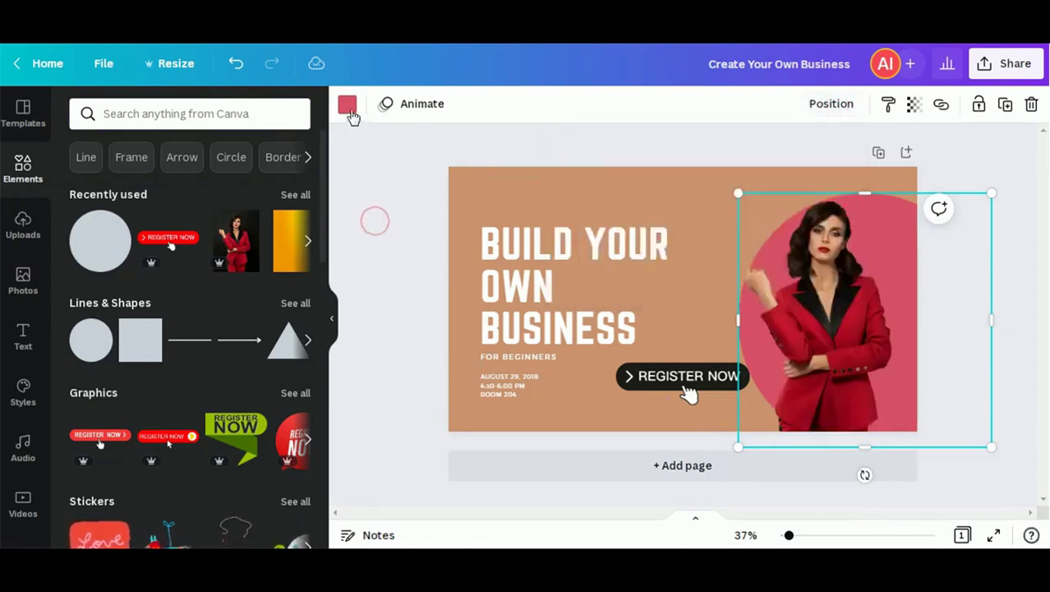
Try black, red, white and light grey for the circle, and set it to the brown from the photo's palette.
{"action": "left_click", "coordinate": [347, 105]}
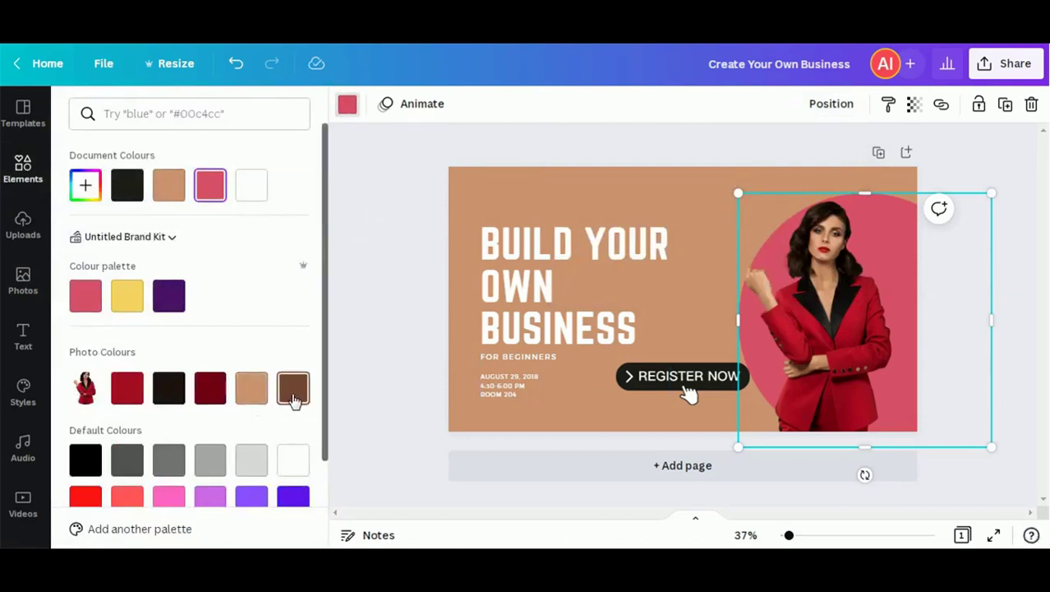
{"action": "left_click", "coordinate": [293, 393]}
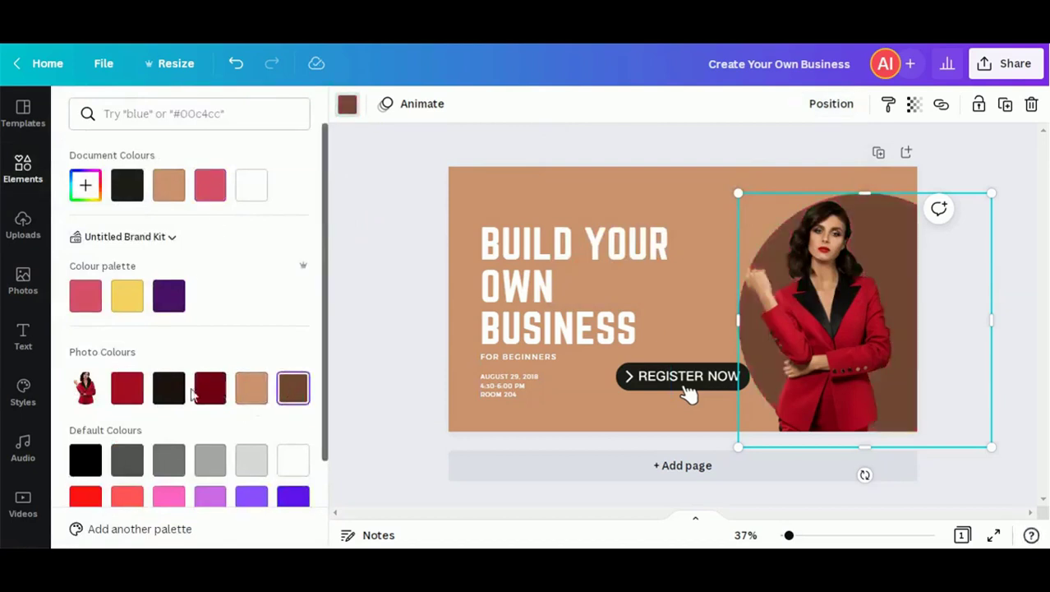
{"action": "left_click", "coordinate": [168, 393]}
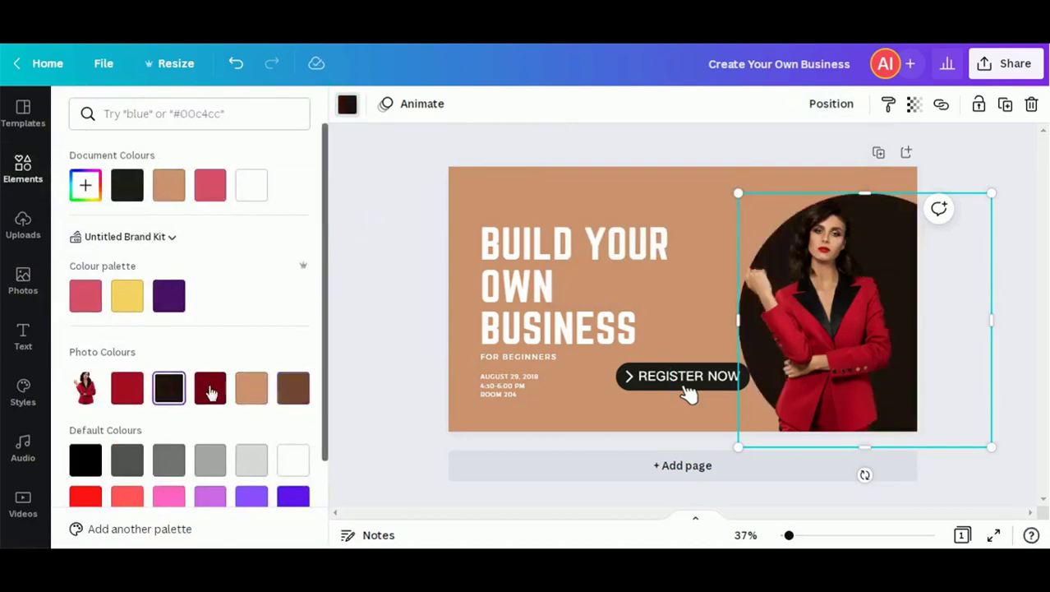
{"action": "left_click", "coordinate": [211, 393]}
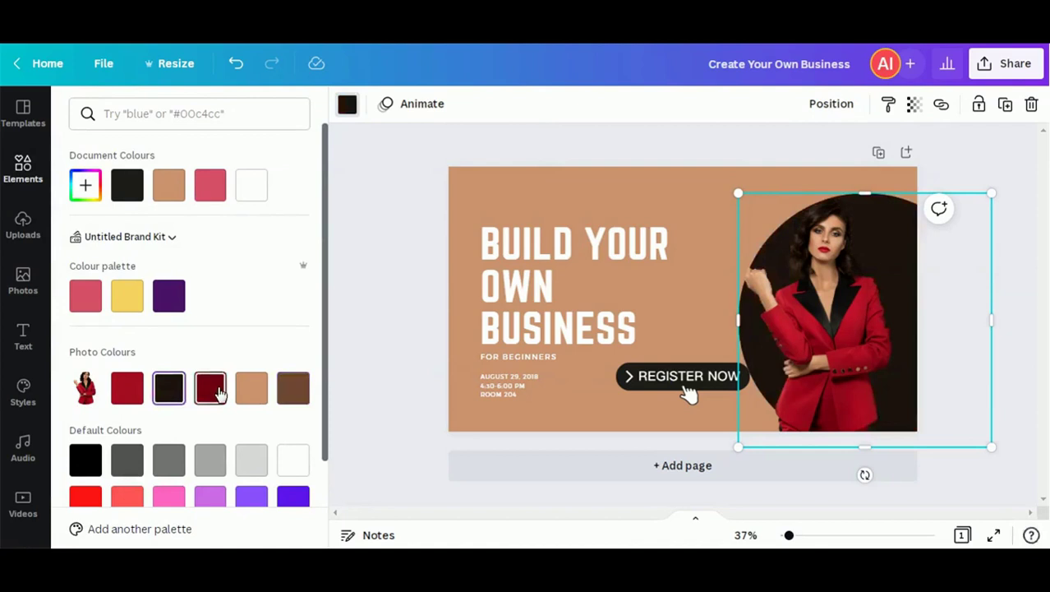
{"action": "left_click", "coordinate": [294, 395]}
{"action": "left_click", "coordinate": [129, 397]}
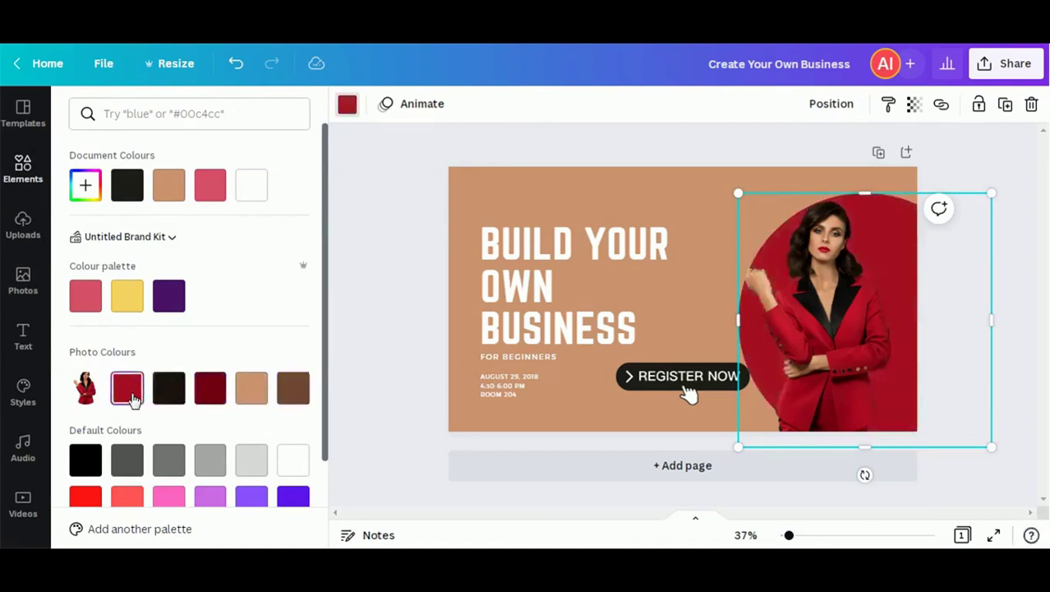
{"action": "left_click", "coordinate": [294, 399]}
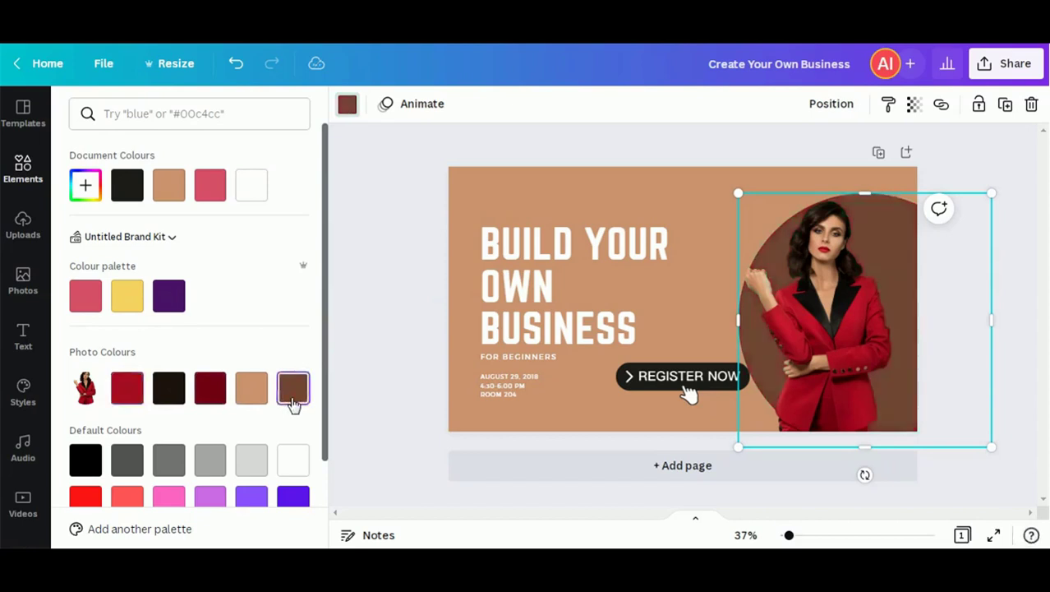
{"action": "left_click", "coordinate": [289, 453]}
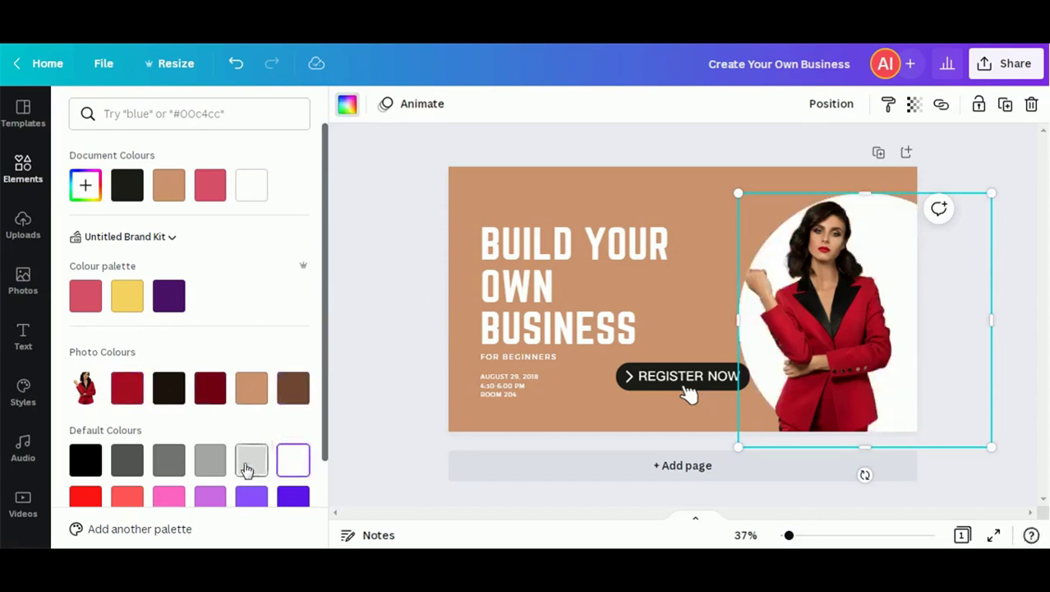
{"action": "left_click", "coordinate": [245, 466]}
{"action": "left_click", "coordinate": [293, 398]}
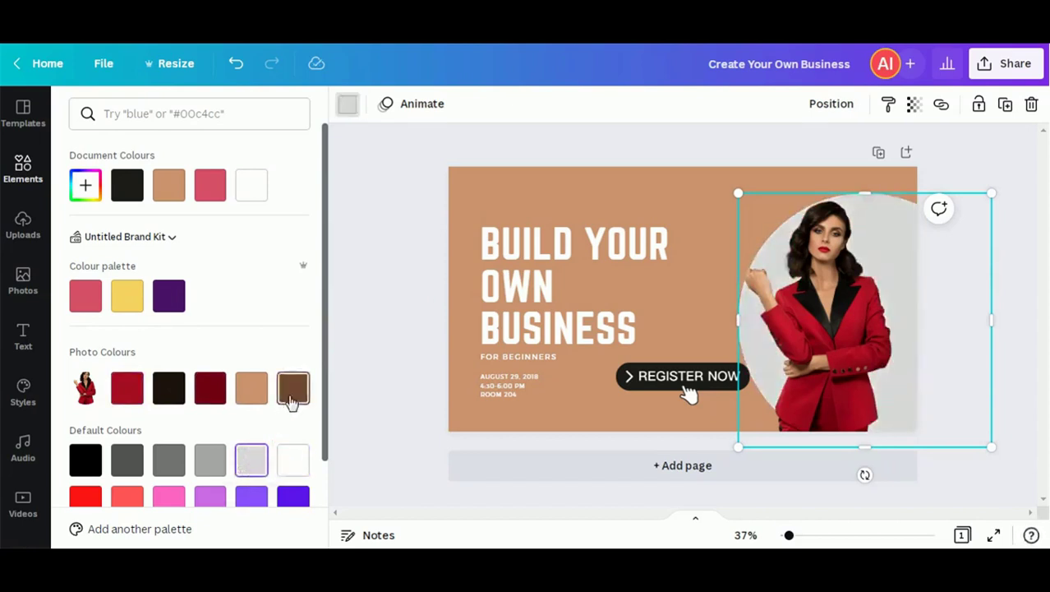
{"action": "left_click", "coordinate": [381, 289]}
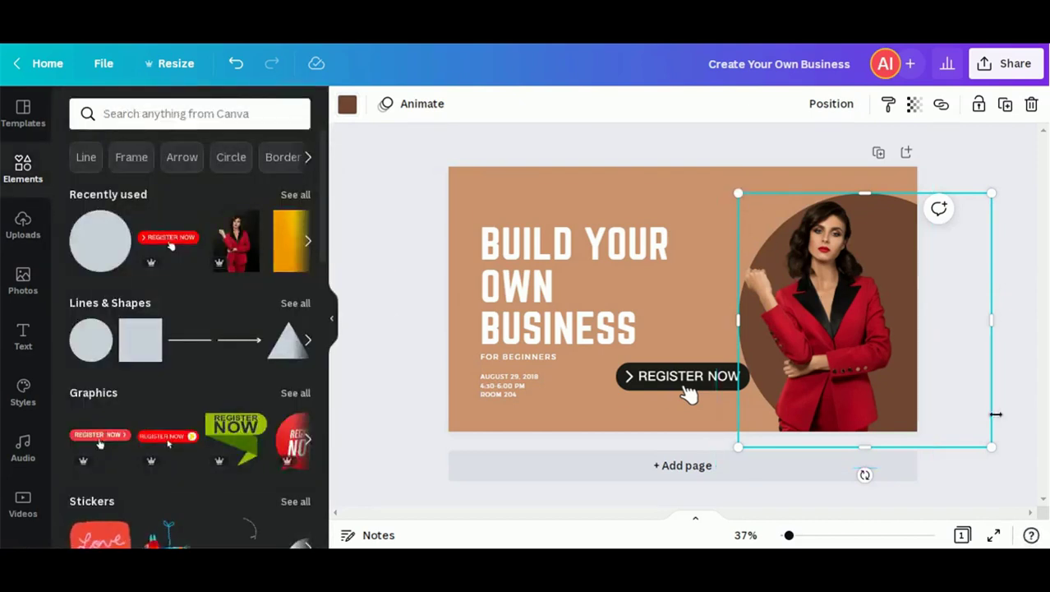
Shrink the brown circle and position it behind the businesswoman's head and torso, just inside the page's right edge.
{"action": "left_click_drag", "start_coordinate": [988, 449], "coordinate": [919, 403]}
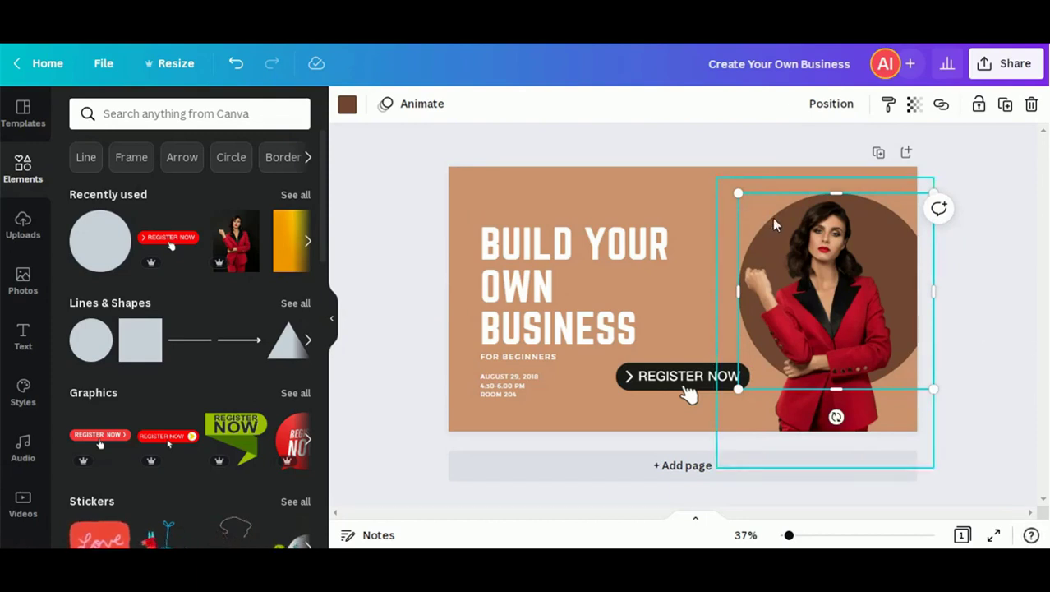
{"action": "mouse_move", "coordinate": [774, 219]}
{"action": "left_mouse_down"}
{"action": "mouse_move", "coordinate": [760, 216]}
{"action": "mouse_move", "coordinate": [777, 218]}
{"action": "left_mouse_up"}
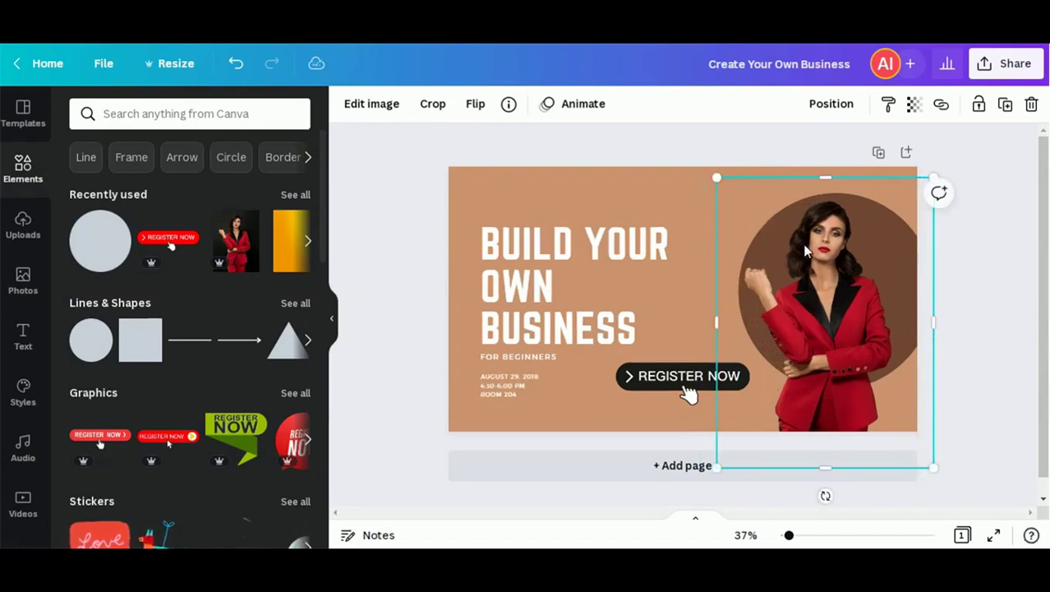
{"action": "key", "text": "Tab"}
{"action": "key", "text": "Tab"}
{"action": "left_click", "coordinate": [816, 283]}
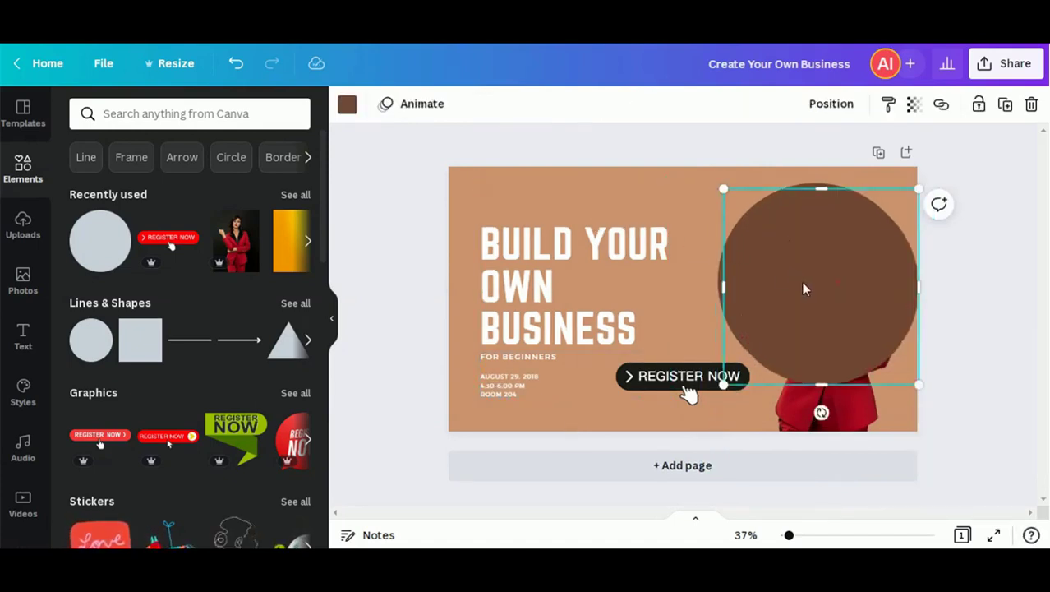
Duplicate the brown circle, shrink the copy to a small dot and place it at the cover's lower-right edge.
{"action": "left_click_drag", "start_coordinate": [634, 280], "coordinate": [596, 274]}
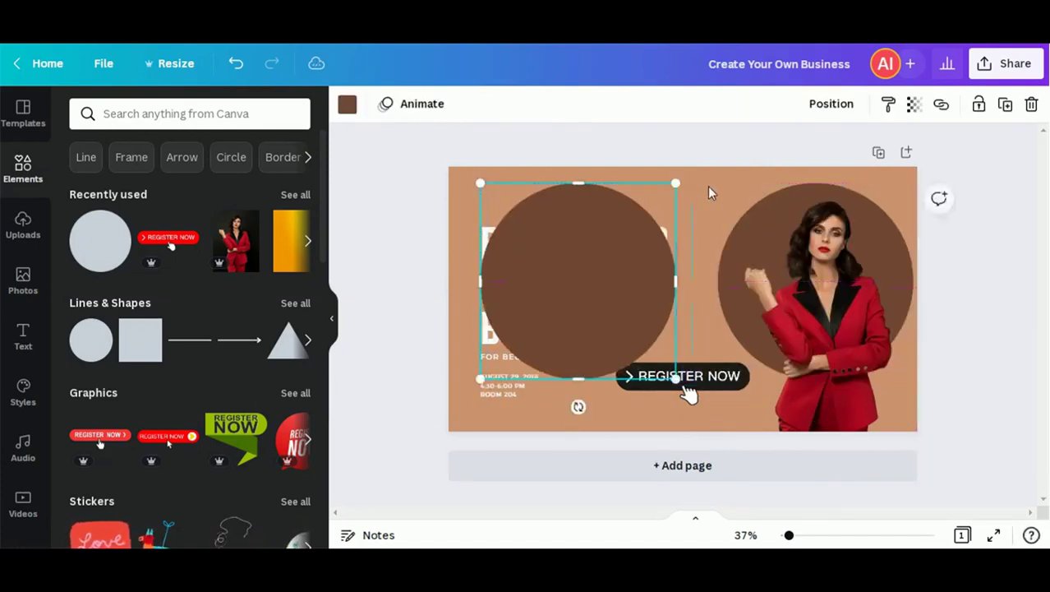
{"action": "left_click_drag", "start_coordinate": [677, 182], "coordinate": [506, 318]}
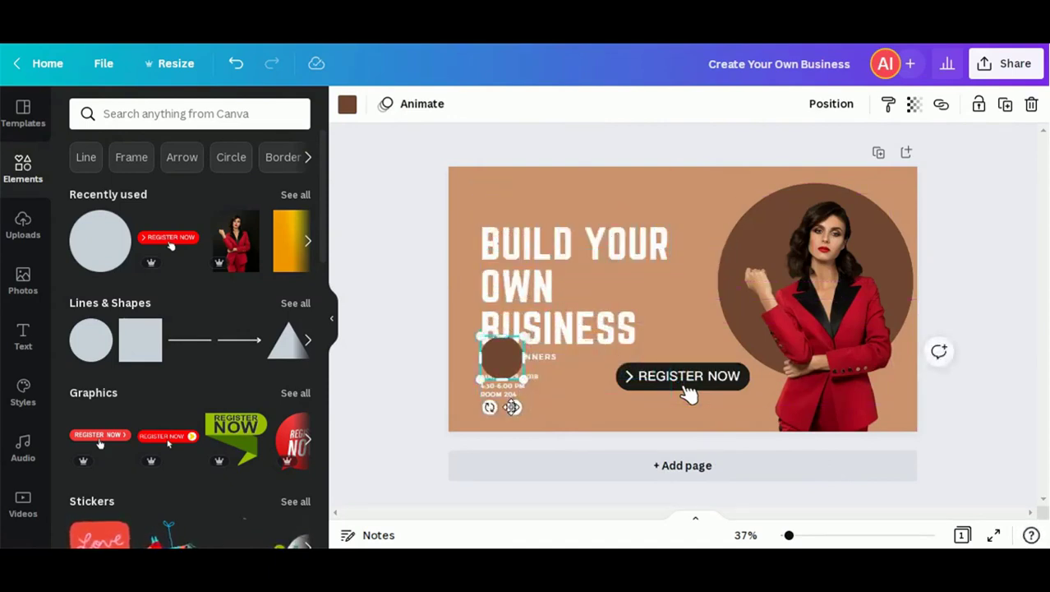
{"action": "left_click_drag", "start_coordinate": [512, 407], "coordinate": [917, 446]}
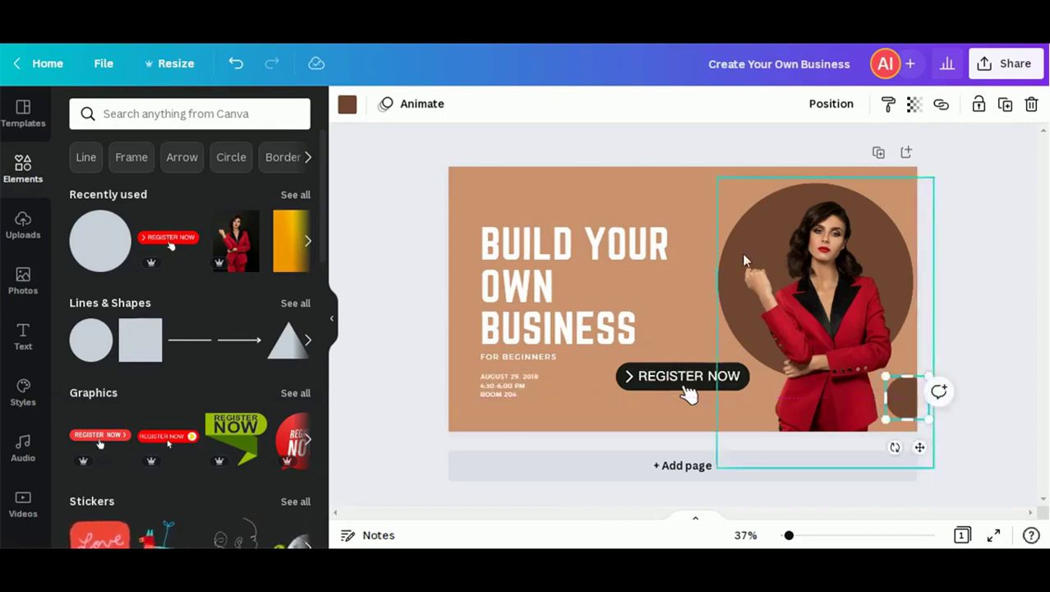
Deselect everything and present the finished cover in full screen.
{"action": "key", "text": "Escape"}
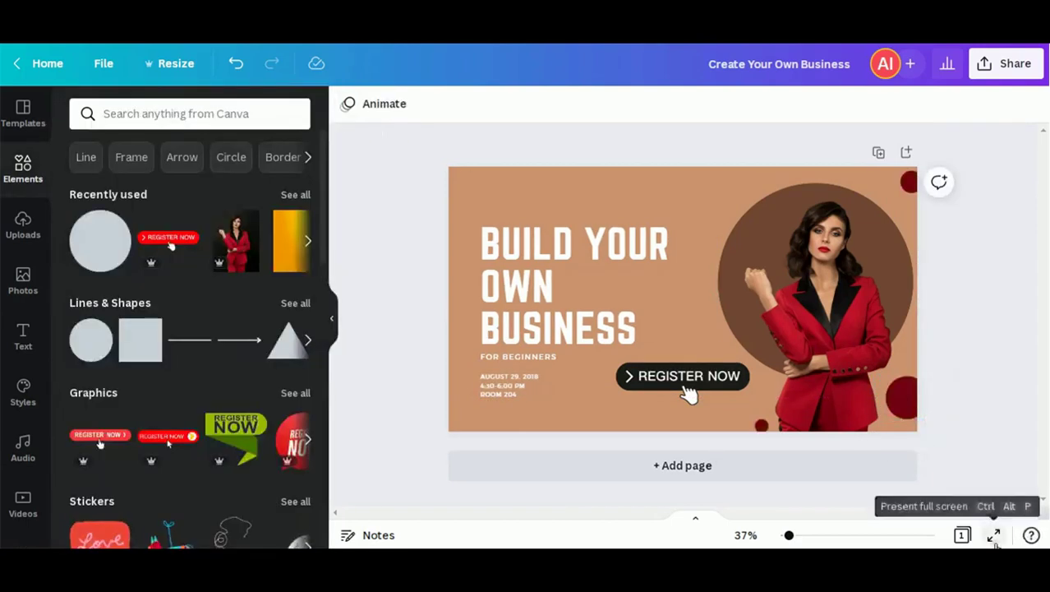
{"action": "left_click", "coordinate": [994, 536]}
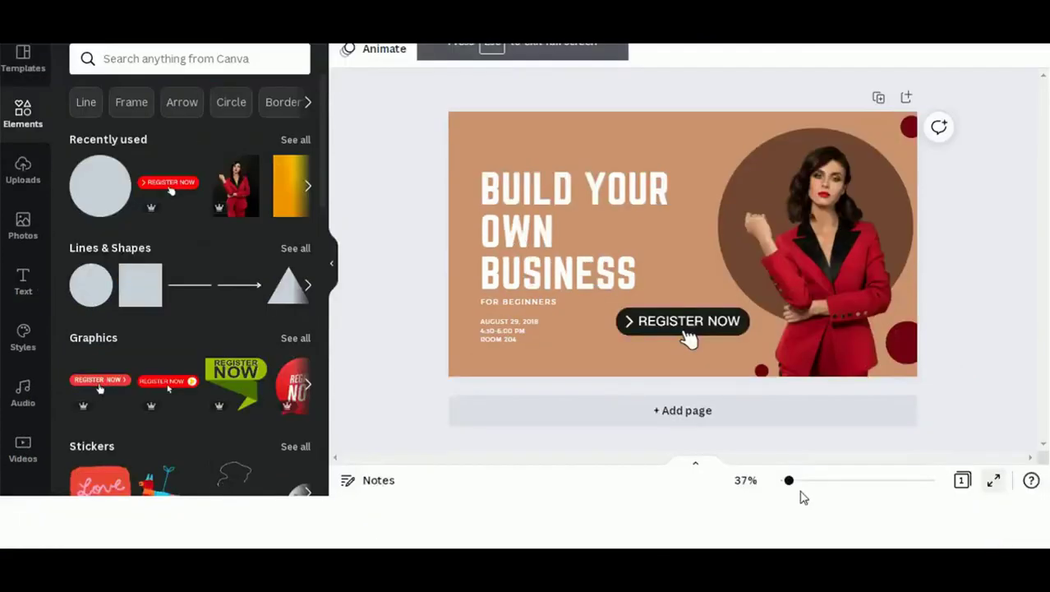